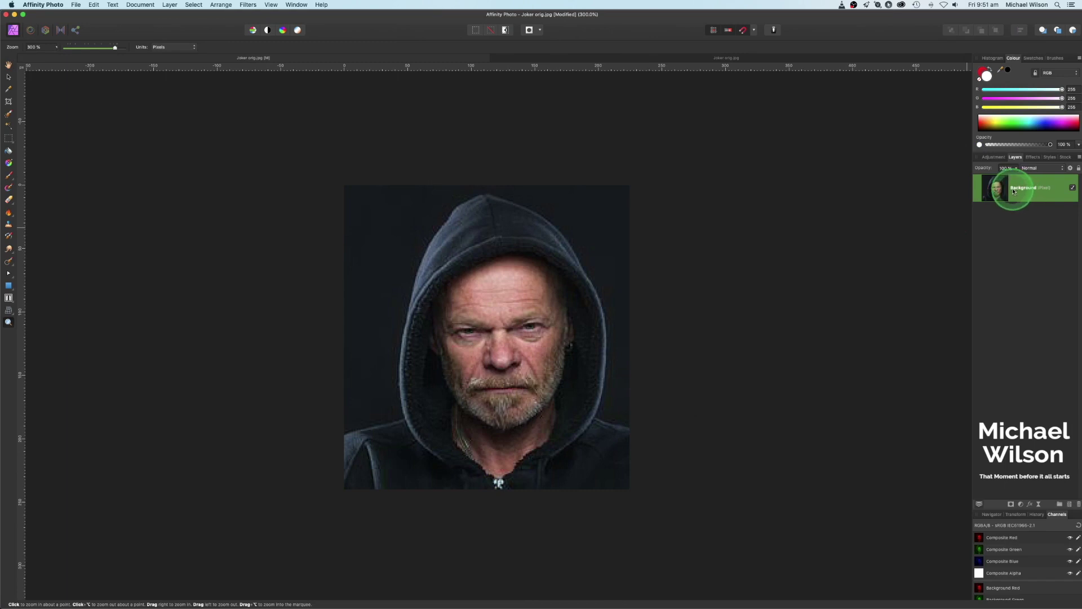
Duplicate the Background layer with Cmd+J
key(super+j)
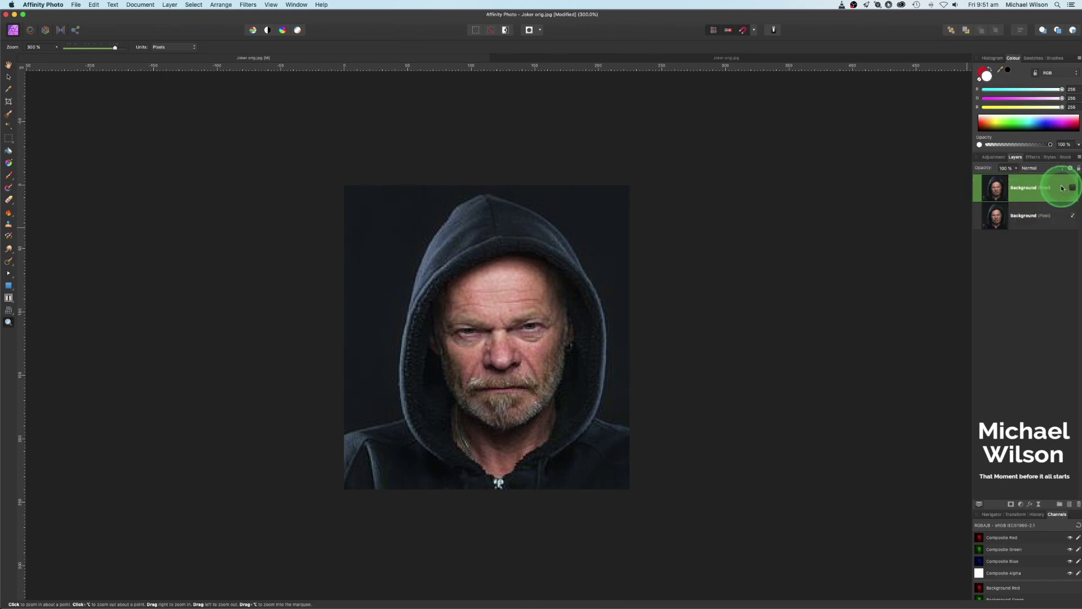
Add a Black & White adjustment with Red at 110% over the lower Background, mask inverted
click(1002, 219)
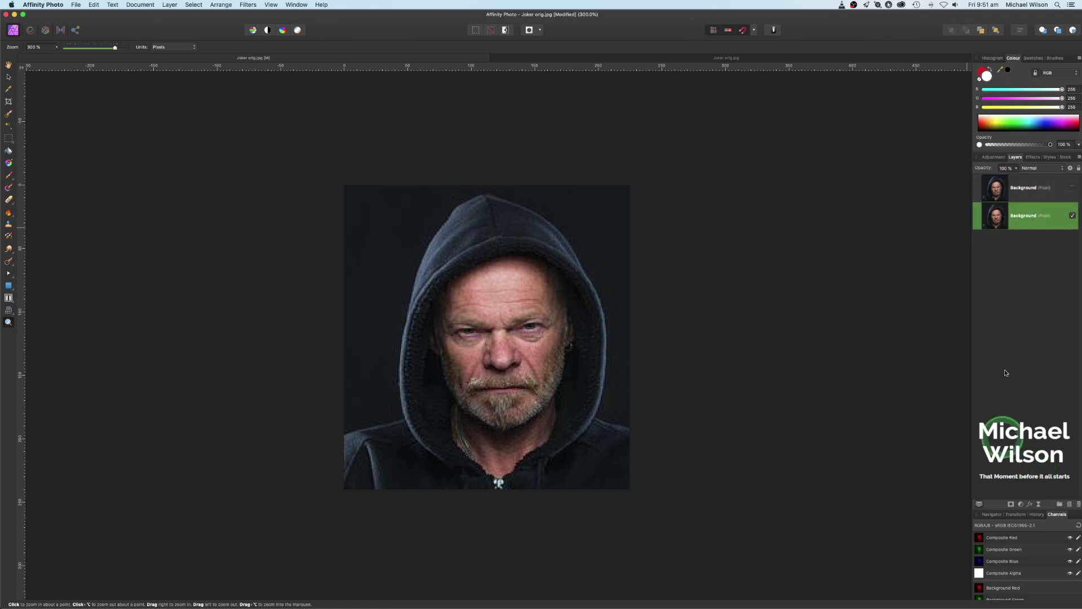
click(1020, 504)
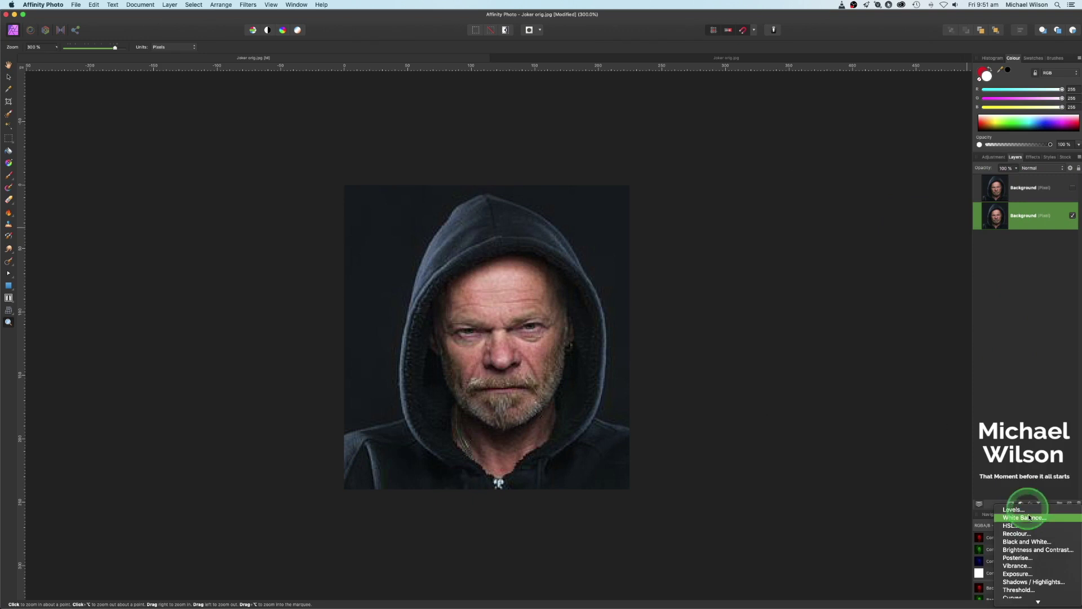
click(1023, 541)
drag(802, 366, 805, 367)
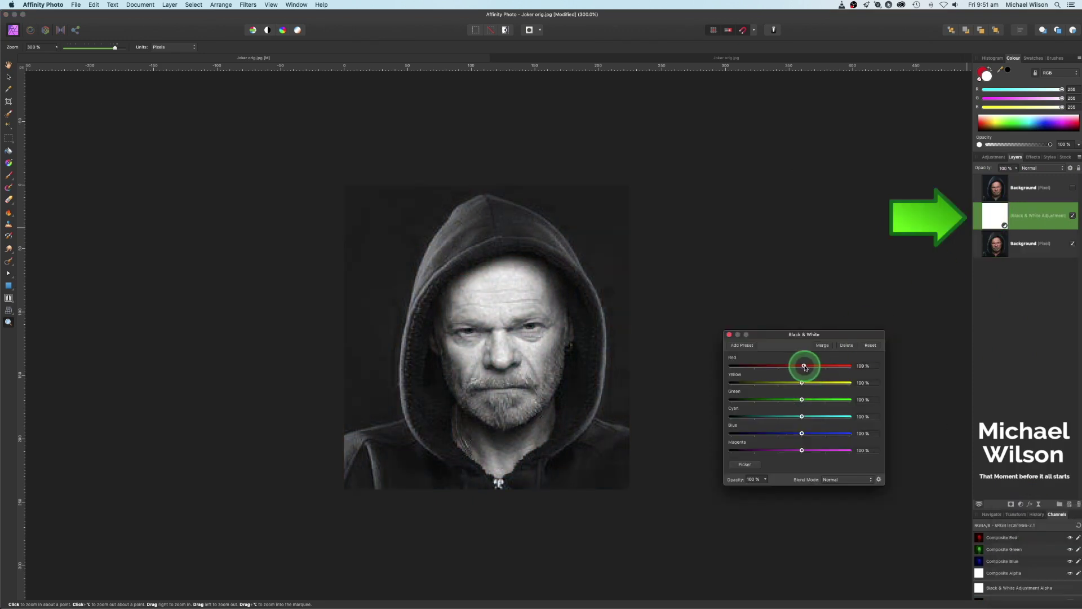
click(729, 334)
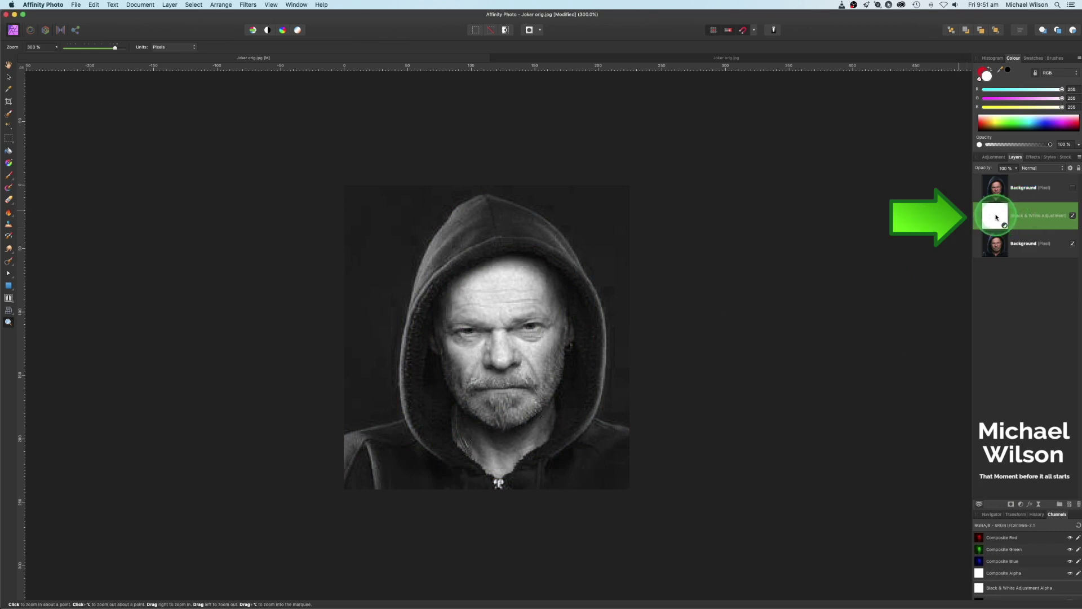
key(super+i)
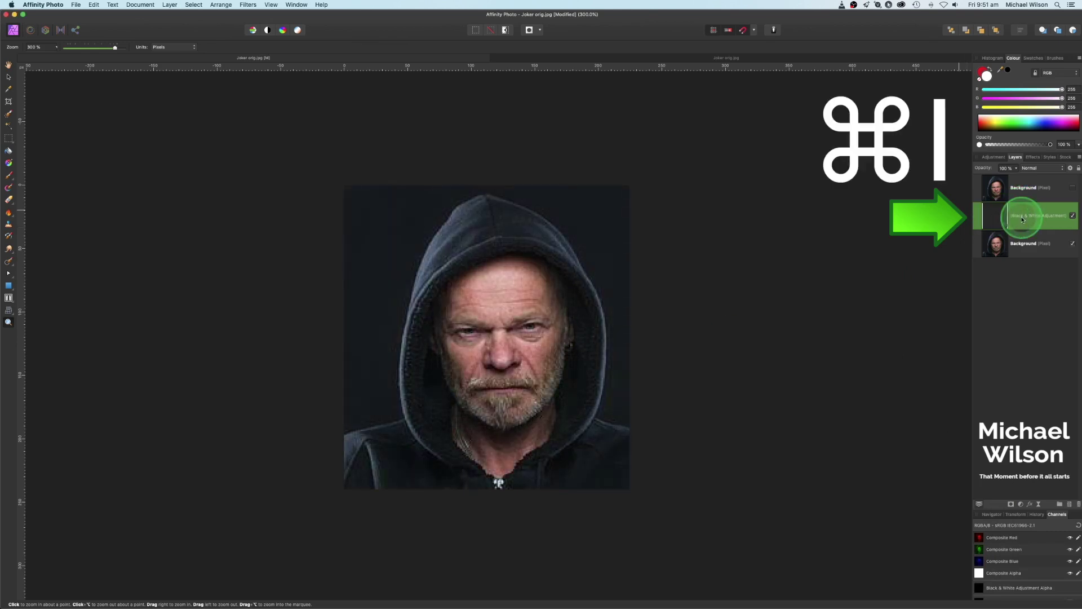
Choose the Paint Brush with a Painting category brush and white as the colour
click(9, 178)
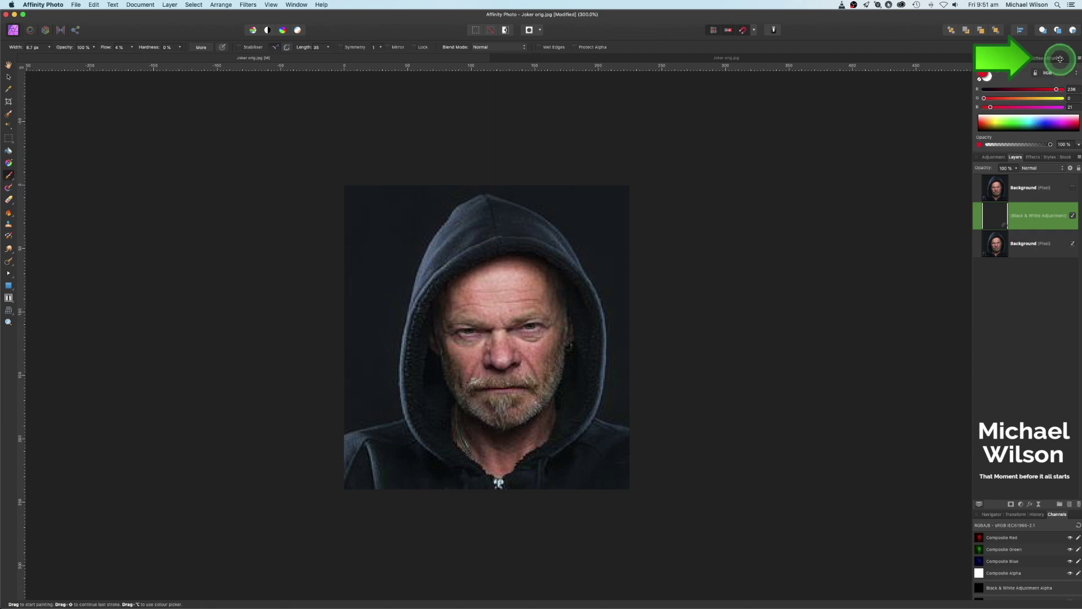
click(1059, 59)
click(1003, 68)
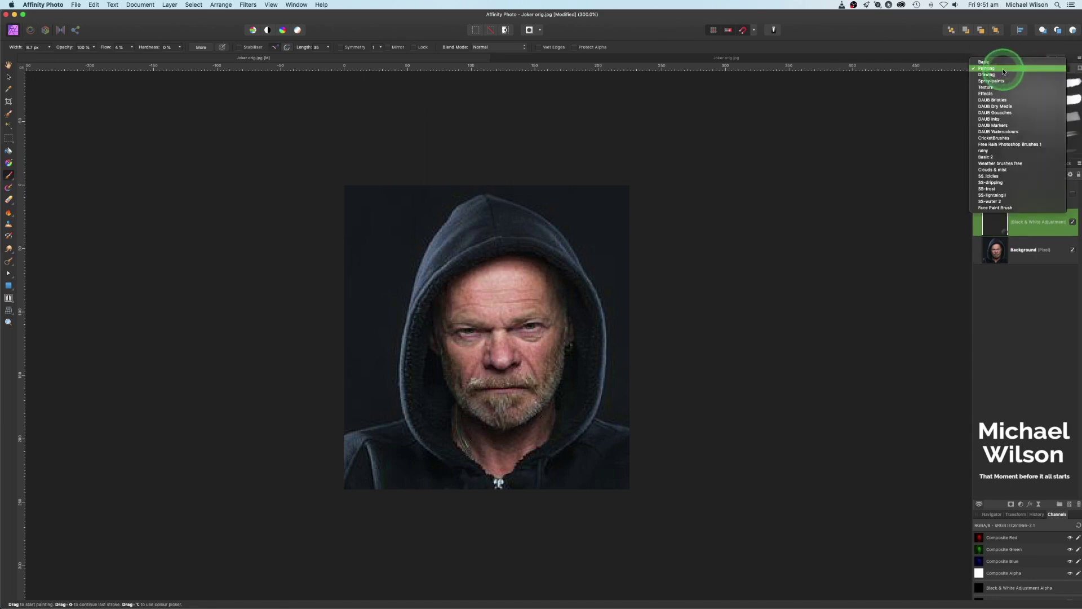
click(997, 69)
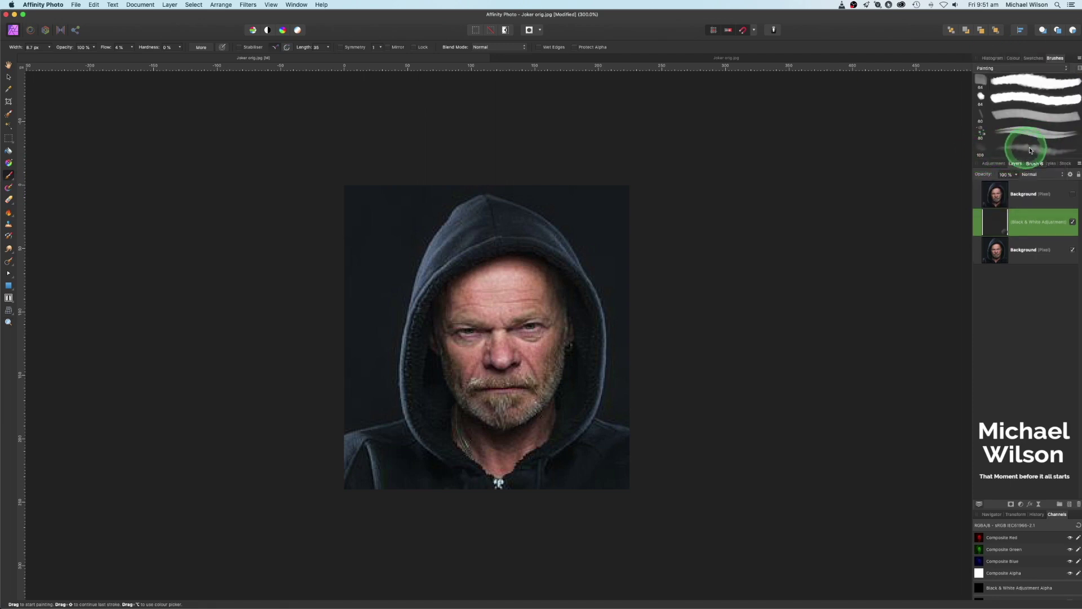
click(1014, 60)
click(1008, 69)
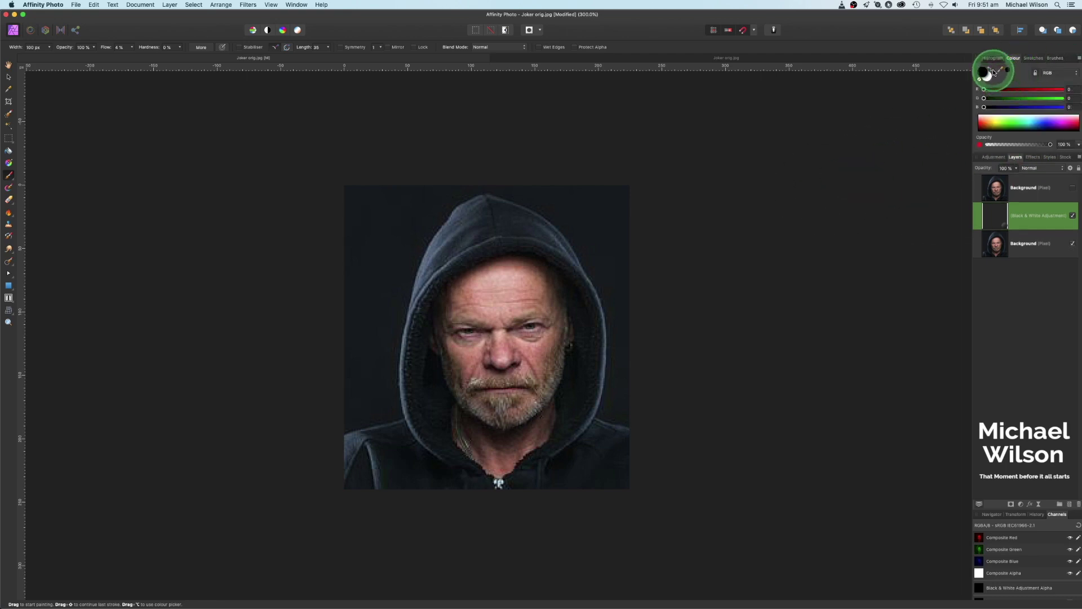
click(986, 74)
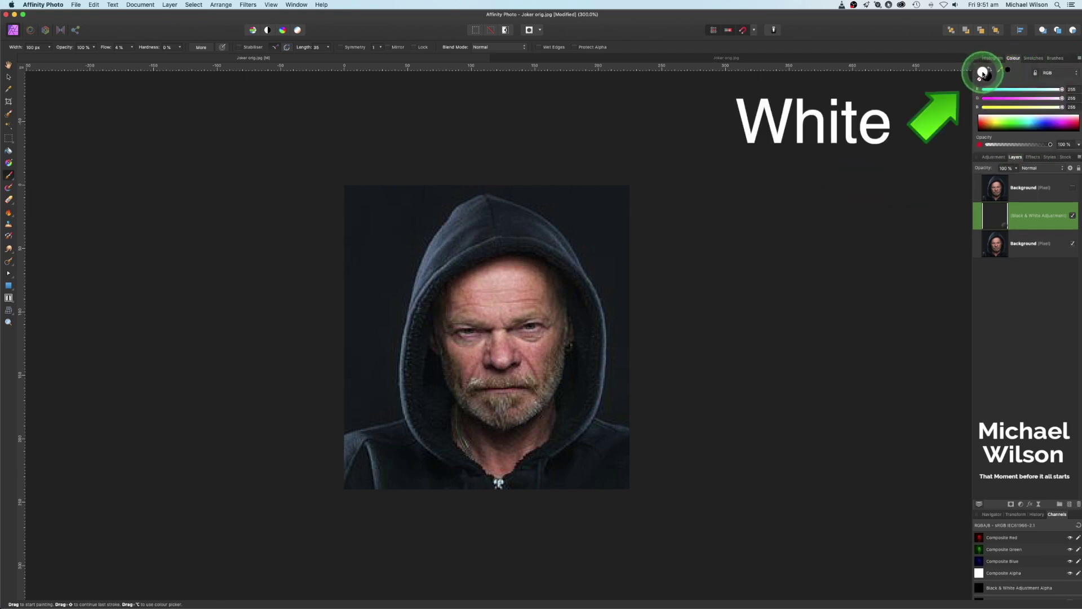
Paint white on the mask over the face, then black around the eyes to keep their colour
drag(494, 313, 507, 323)
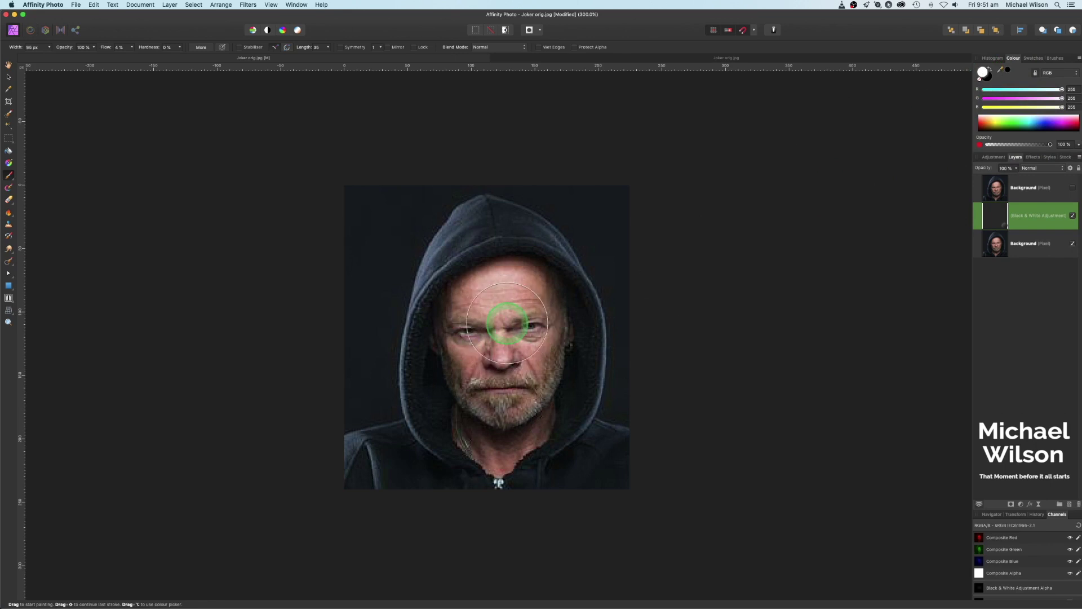
key(bracketleft)
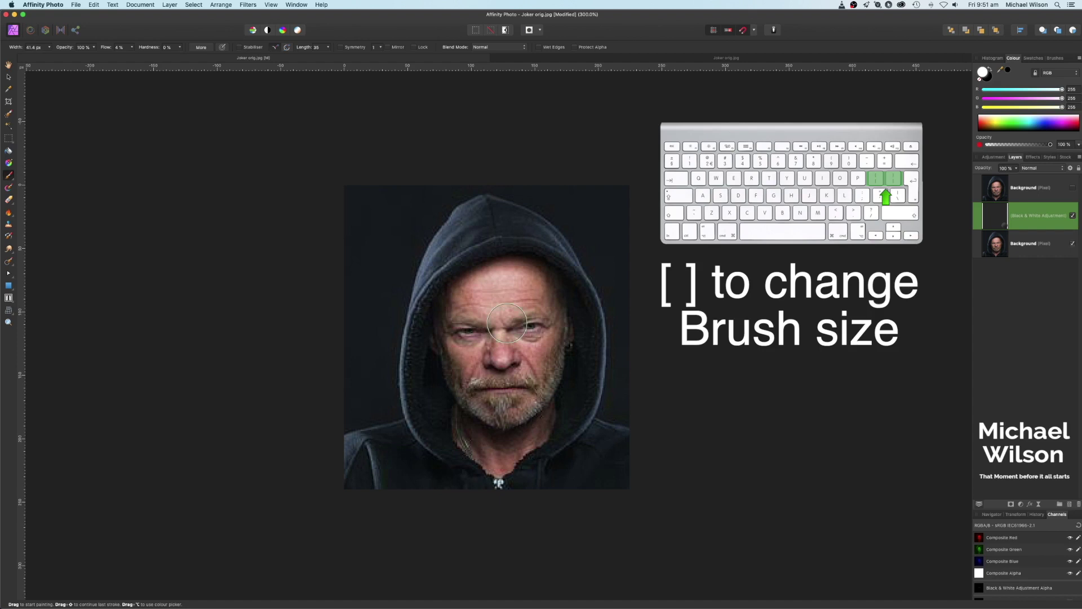
mouse_move(506, 323)
mouse_down()
mouse_move(477, 301)
mouse_move(489, 282)
mouse_move(534, 301)
mouse_move(507, 274)
mouse_move(461, 307)
mouse_move(500, 357)
mouse_move(476, 354)
mouse_move(476, 368)
mouse_move(554, 331)
mouse_move(529, 326)
mouse_move(544, 308)
mouse_move(520, 272)
mouse_move(458, 331)
mouse_move(478, 391)
mouse_move(507, 404)
mouse_move(524, 373)
mouse_move(497, 393)
mouse_move(462, 374)
mouse_move(465, 384)
mouse_move(492, 402)
mouse_move(536, 387)
mouse_move(519, 407)
mouse_move(493, 405)
mouse_move(450, 358)
mouse_move(448, 319)
mouse_move(482, 277)
mouse_move(535, 268)
mouse_move(480, 404)
mouse_move(474, 387)
mouse_move(537, 411)
mouse_move(527, 423)
mouse_move(511, 357)
mouse_up()
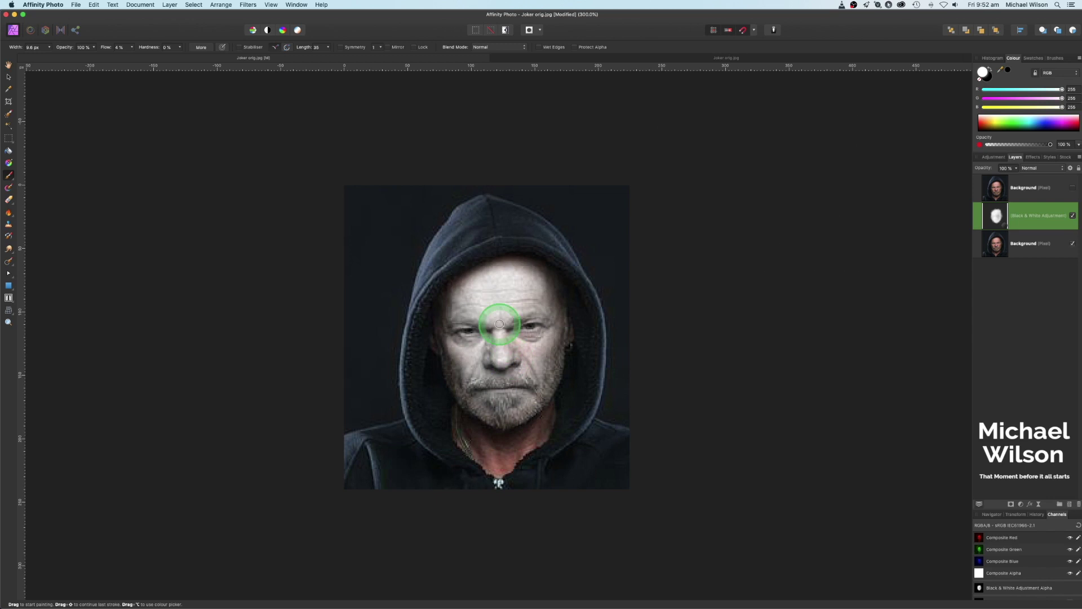
key(x)
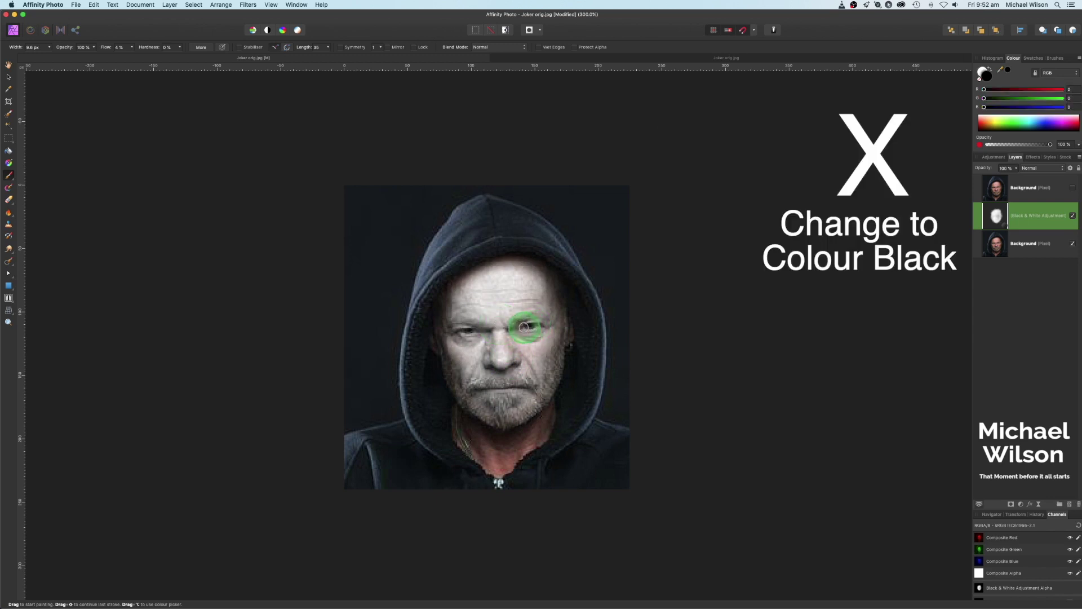
drag(519, 329, 538, 327)
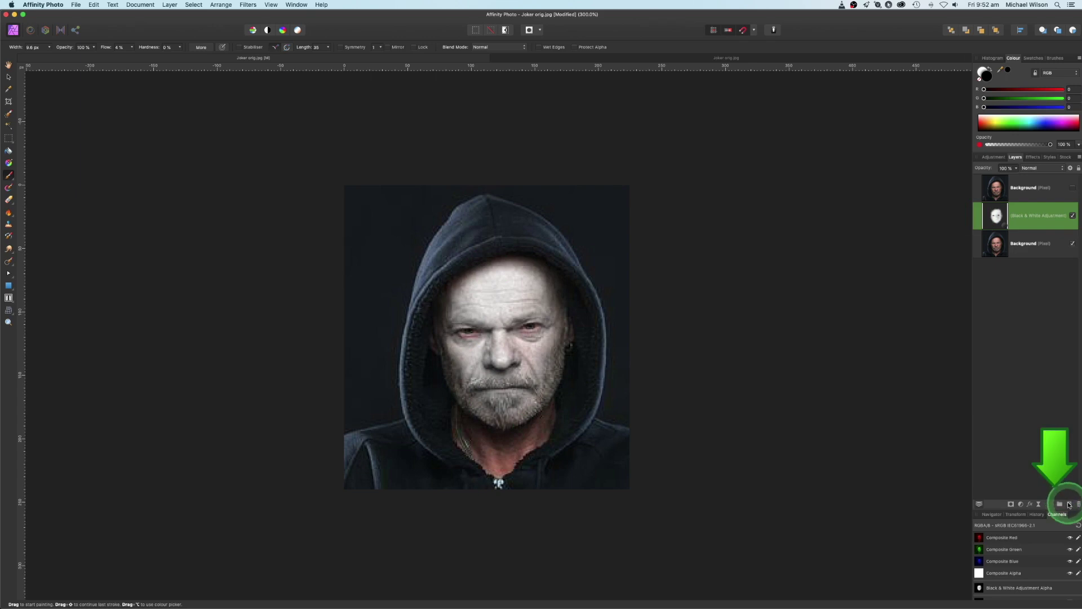
Add a new pixel layer in Colour Burn blend mode with red as the painting colour
click(1068, 504)
click(1043, 168)
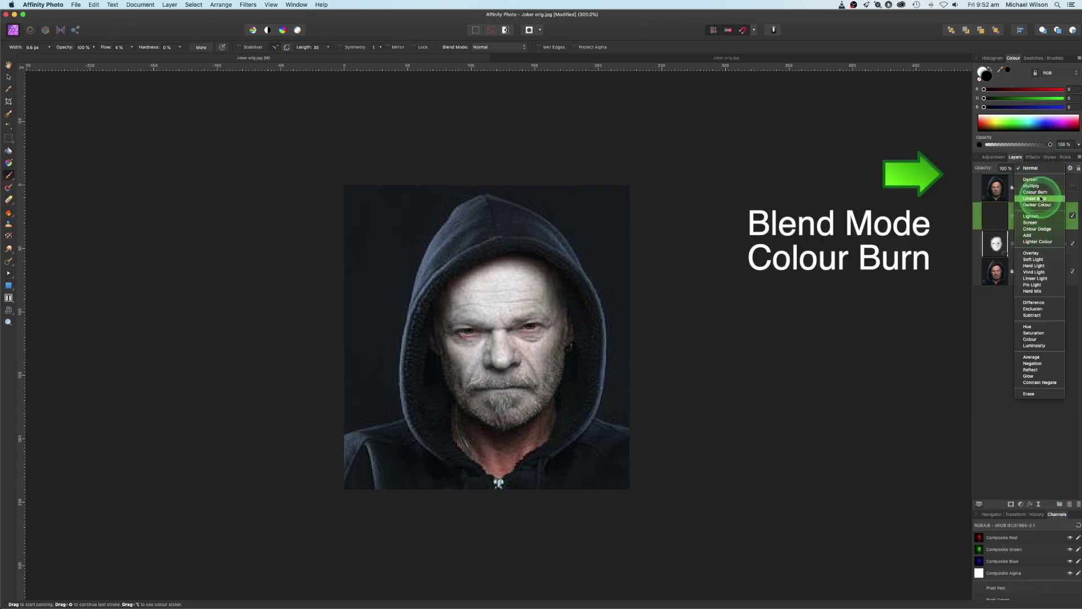
click(1035, 192)
click(1078, 124)
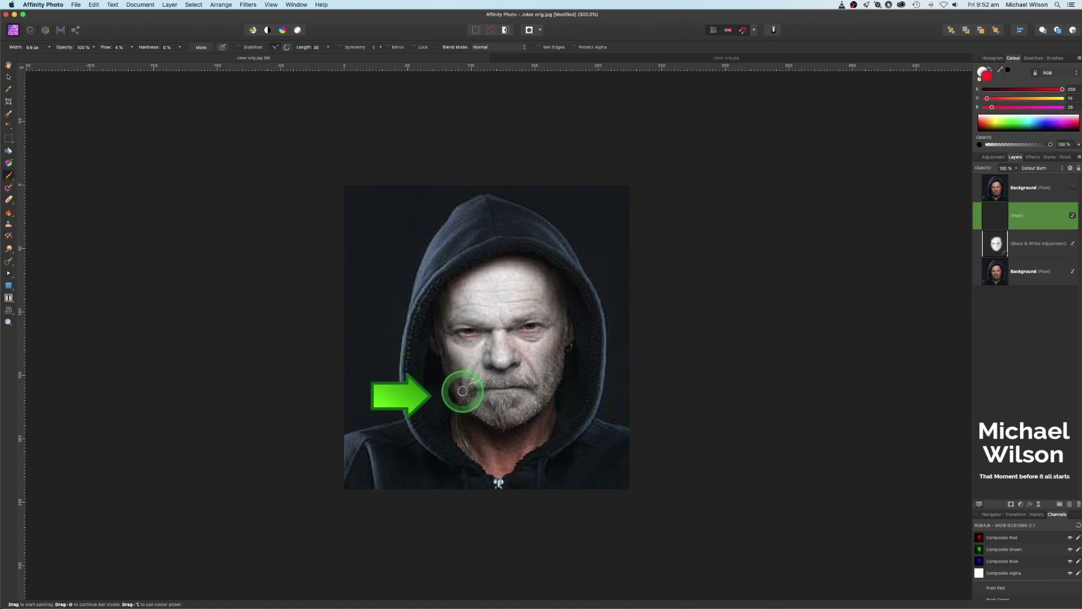
Paint red across the lips, the mouth corners and up the right cheek
key(bracketright)
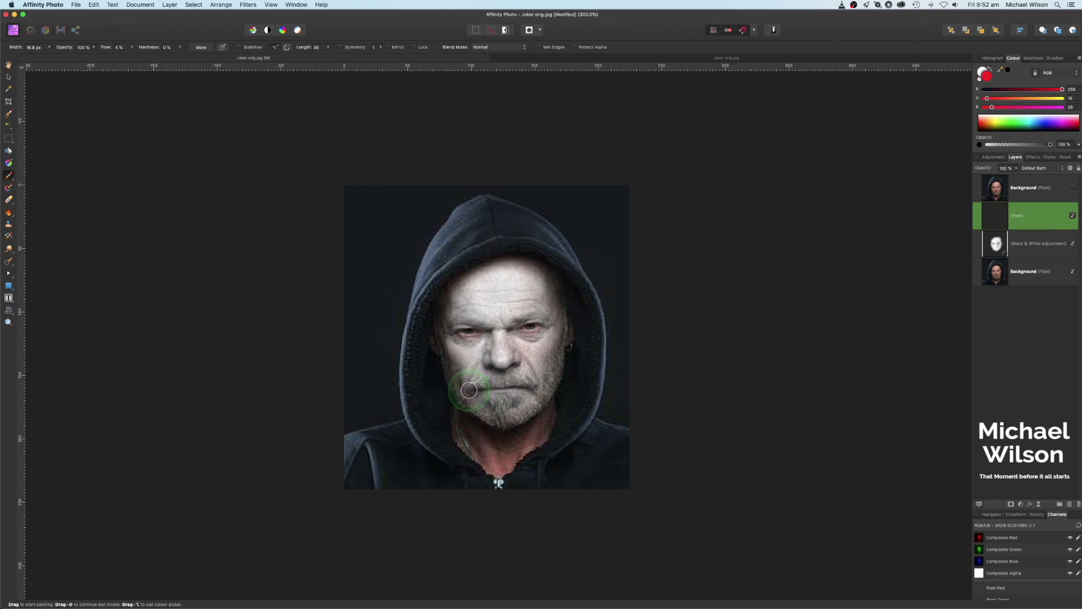
scroll(469, 390, down, 1)
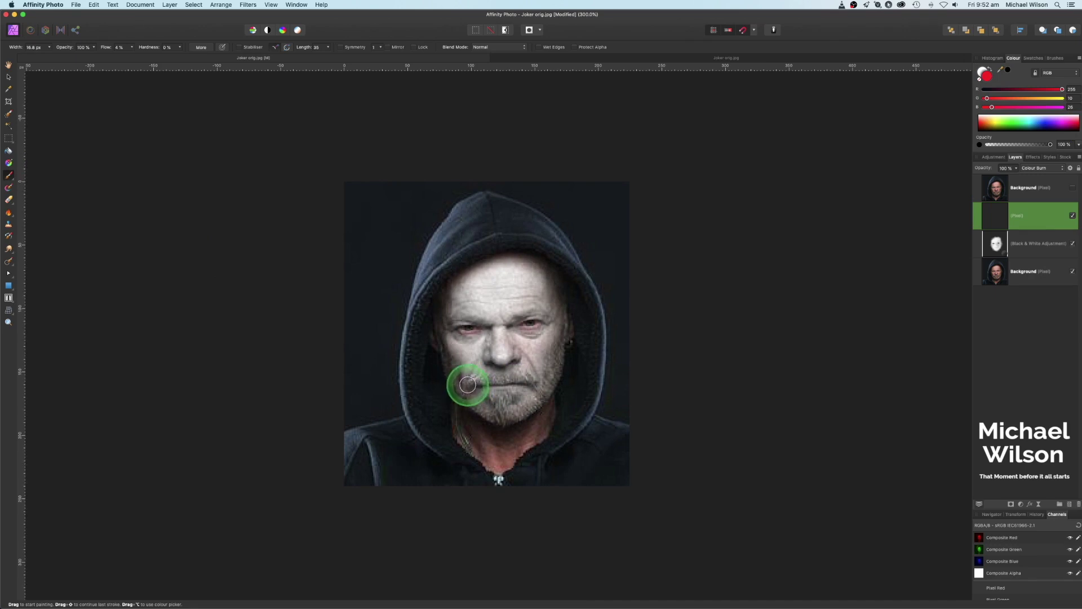
mouse_move(467, 385)
mouse_down()
mouse_move(546, 382)
mouse_move(473, 391)
mouse_move(529, 398)
mouse_move(479, 404)
mouse_move(534, 385)
mouse_up()
key(bracketleft)
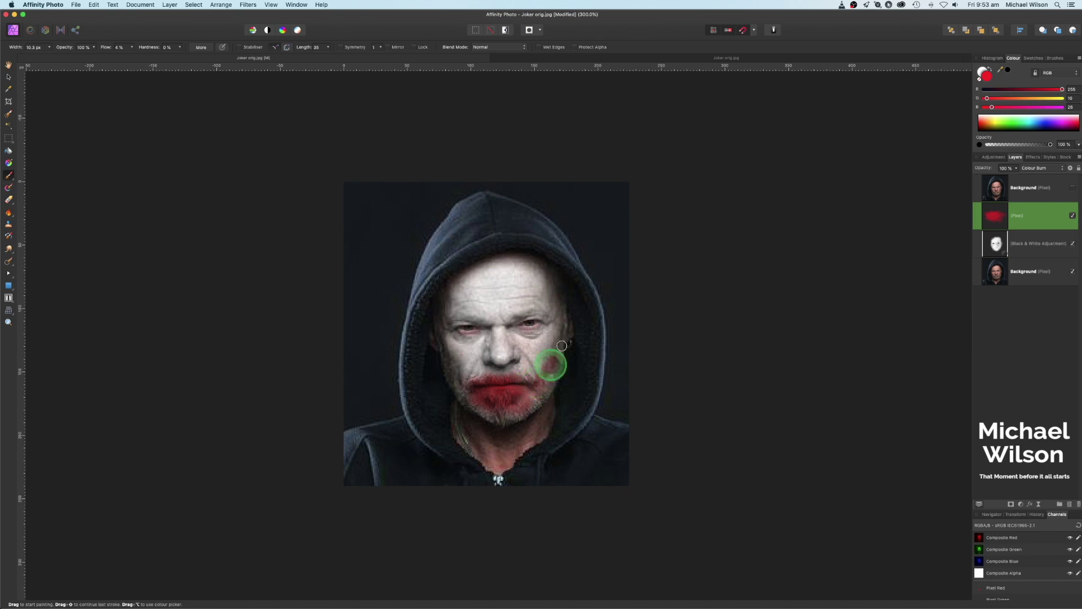
drag(550, 363, 563, 331)
mouse_move(541, 388)
mouse_down()
mouse_move(466, 386)
mouse_move(453, 369)
mouse_move(477, 394)
mouse_move(458, 372)
mouse_move(481, 439)
mouse_move(461, 404)
mouse_move(546, 370)
mouse_move(508, 392)
mouse_move(515, 406)
mouse_move(499, 405)
mouse_move(553, 373)
mouse_move(553, 357)
mouse_move(454, 428)
mouse_move(496, 420)
mouse_move(493, 396)
mouse_move(455, 364)
mouse_move(508, 431)
mouse_move(500, 354)
mouse_move(520, 370)
mouse_up()
key(bracketleft)
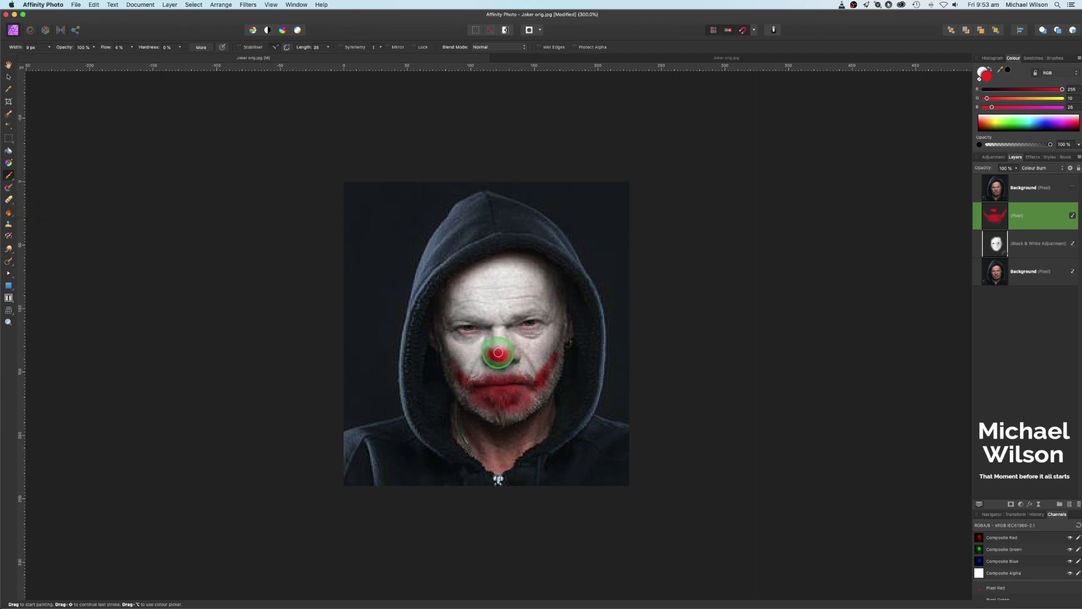
Fill the nose red and paint red brow arcs above both eyes, trimming one with the eraser
drag(510, 363, 502, 357)
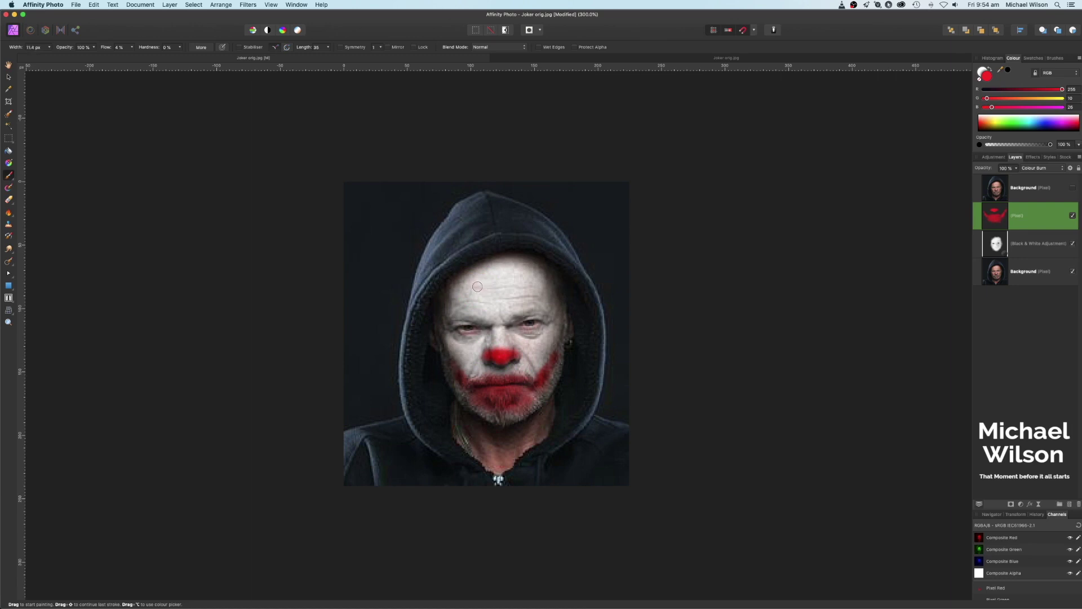
mouse_move(478, 286)
mouse_down()
mouse_move(464, 282)
mouse_move(443, 301)
mouse_move(515, 280)
mouse_move(536, 296)
mouse_move(523, 280)
mouse_move(538, 287)
mouse_move(500, 302)
mouse_move(555, 317)
mouse_up()
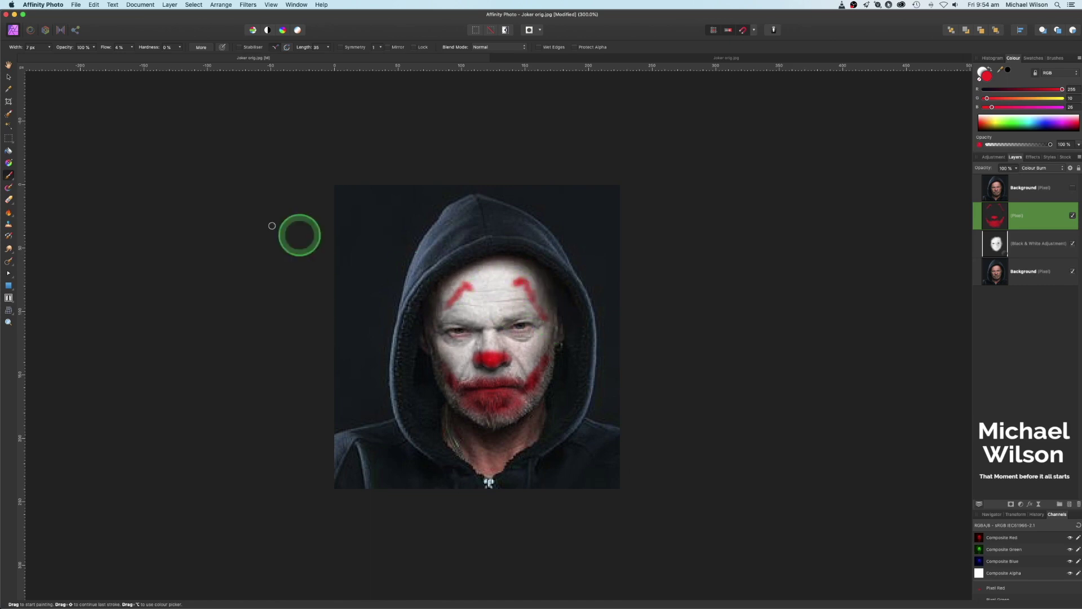
click(8, 199)
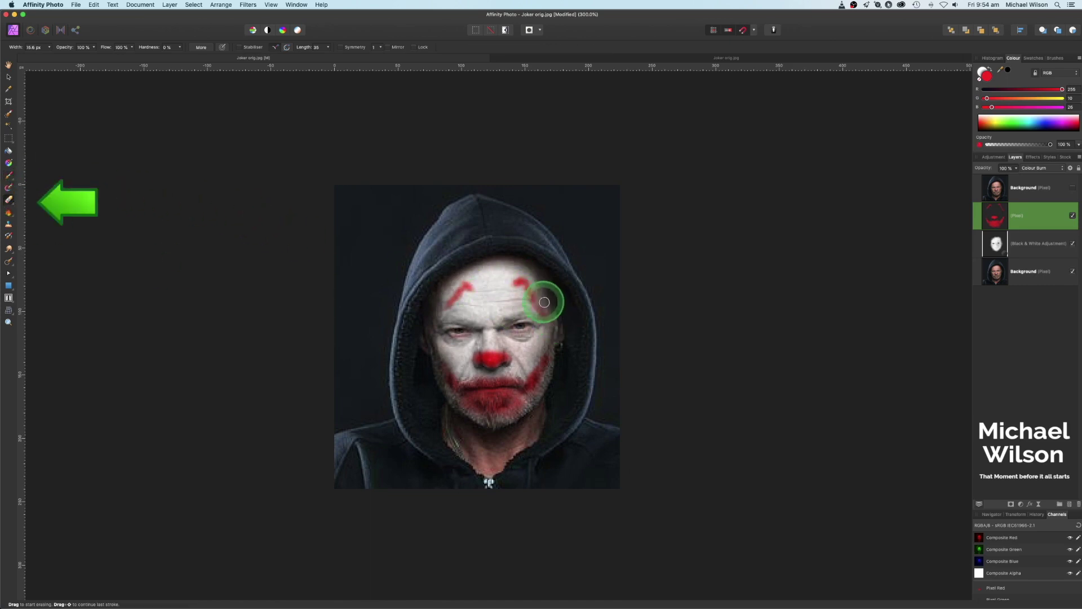
mouse_move(544, 302)
mouse_down()
mouse_move(555, 302)
mouse_move(535, 288)
mouse_up()
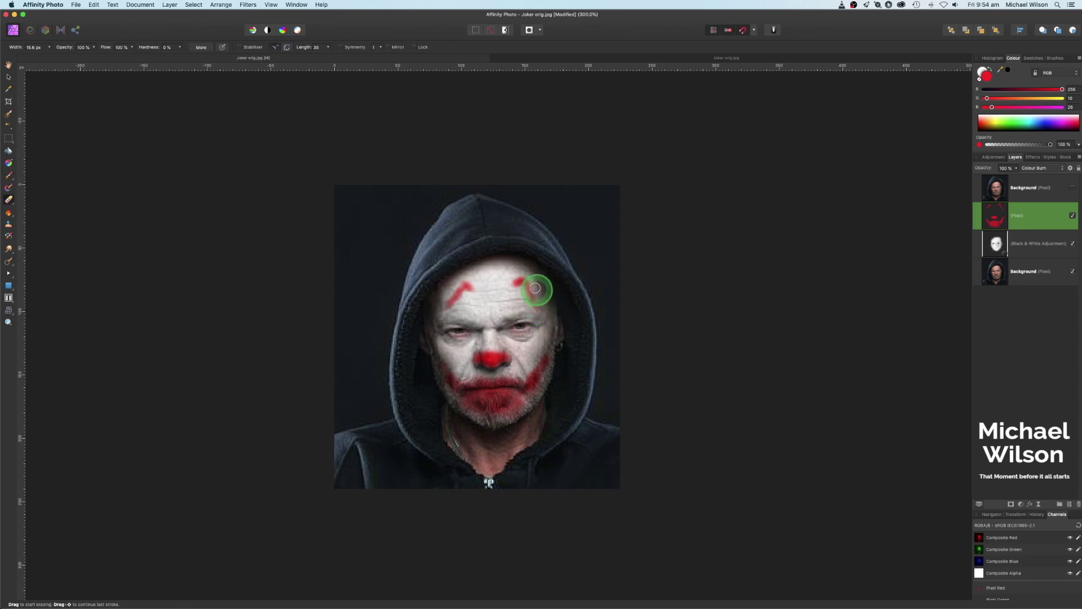
click(9, 175)
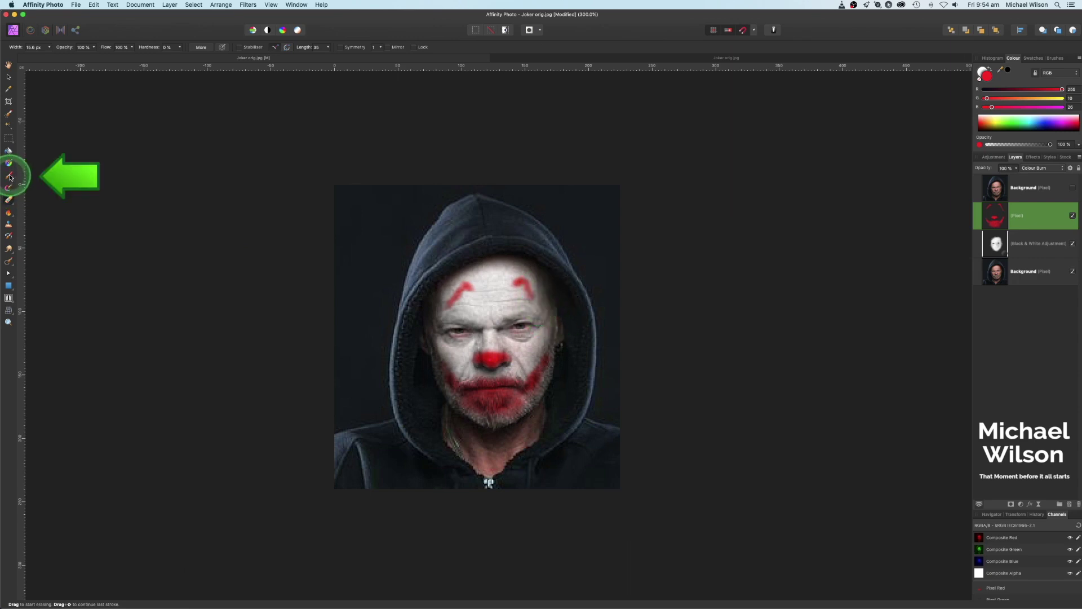
drag(465, 286, 443, 301)
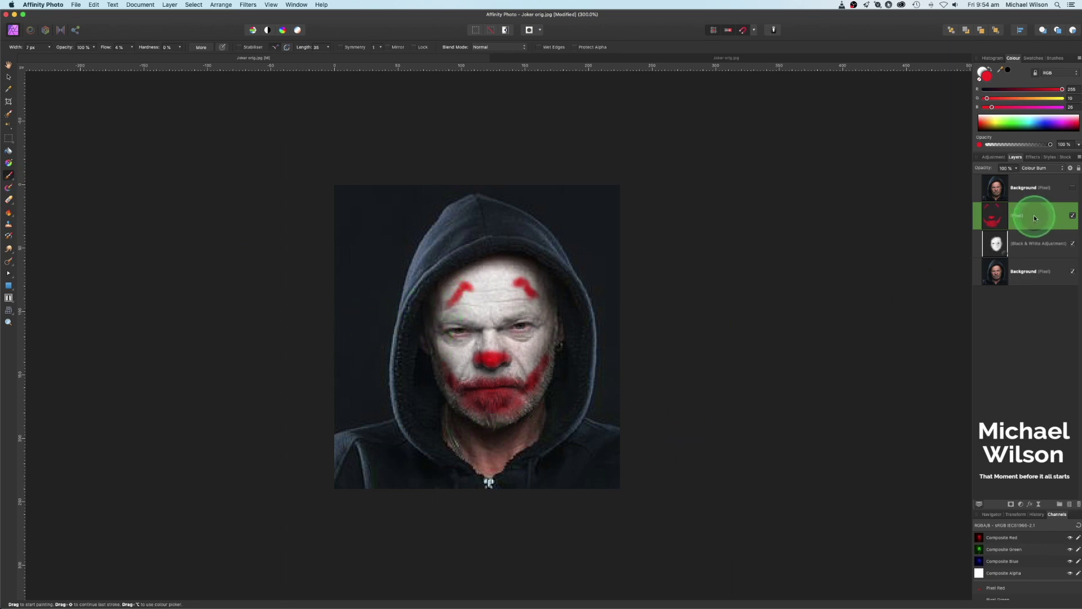
click(1031, 503)
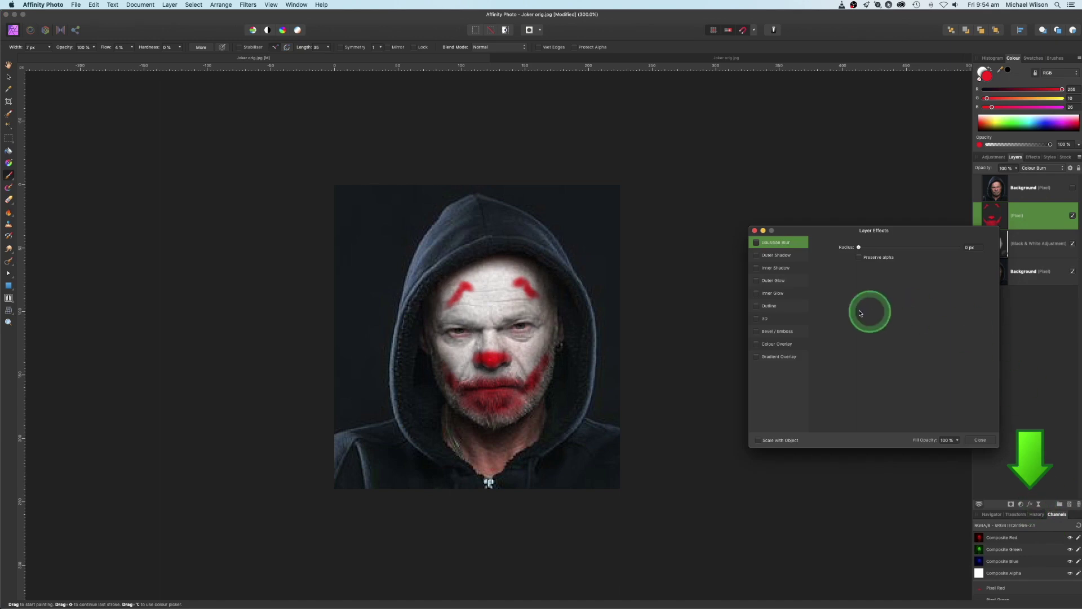
Soften the red paint layer with a 1 px Gaussian Blur effect
click(757, 243)
drag(858, 246, 866, 250)
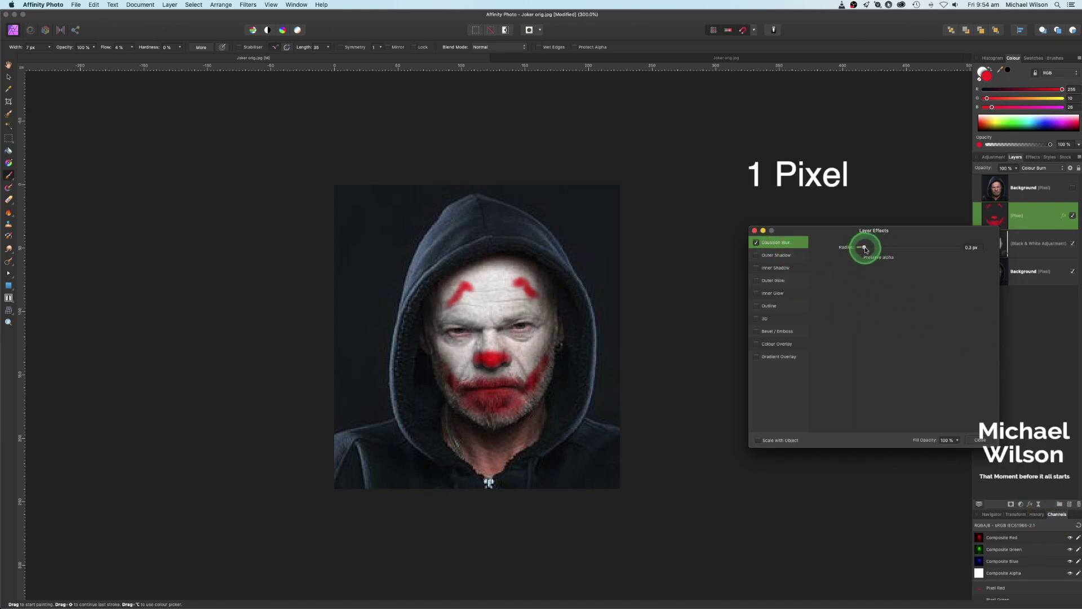
click(754, 230)
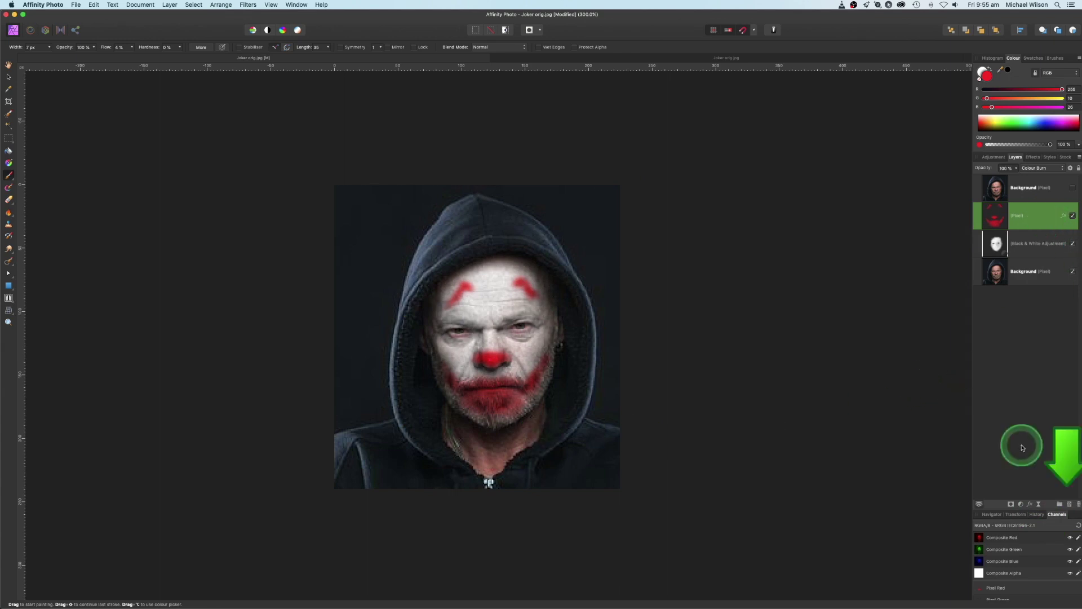
Add a new empty pixel layer set to Colour Burn blending
click(1069, 504)
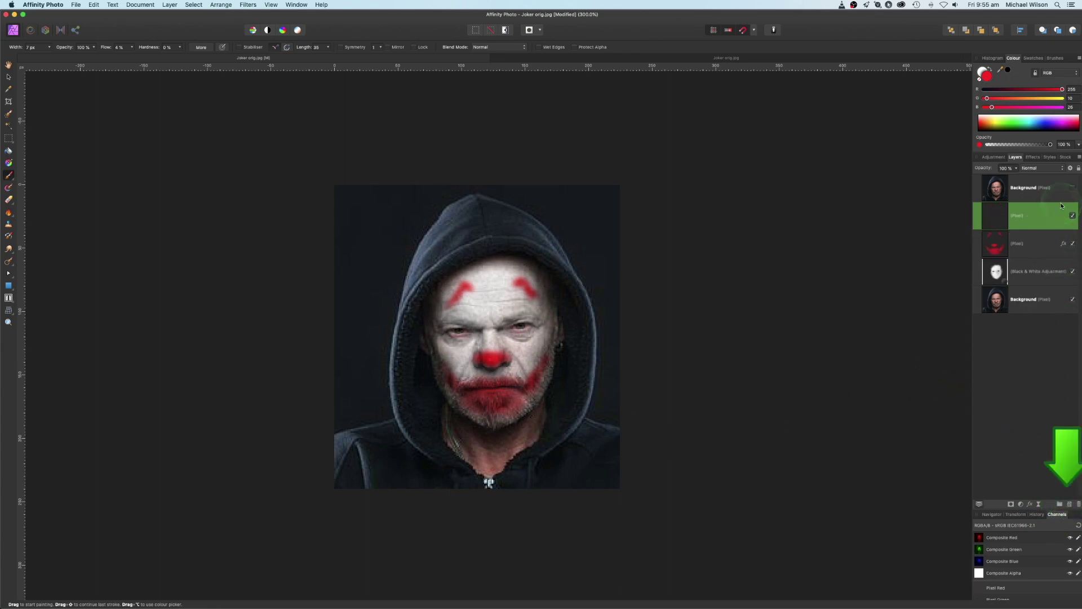
click(1046, 169)
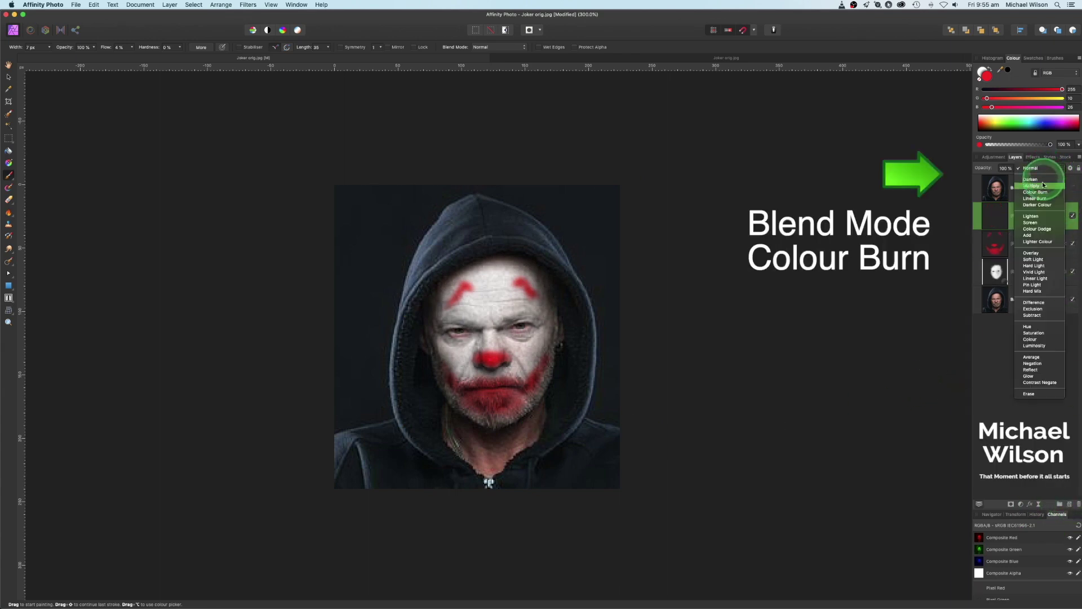
click(1039, 193)
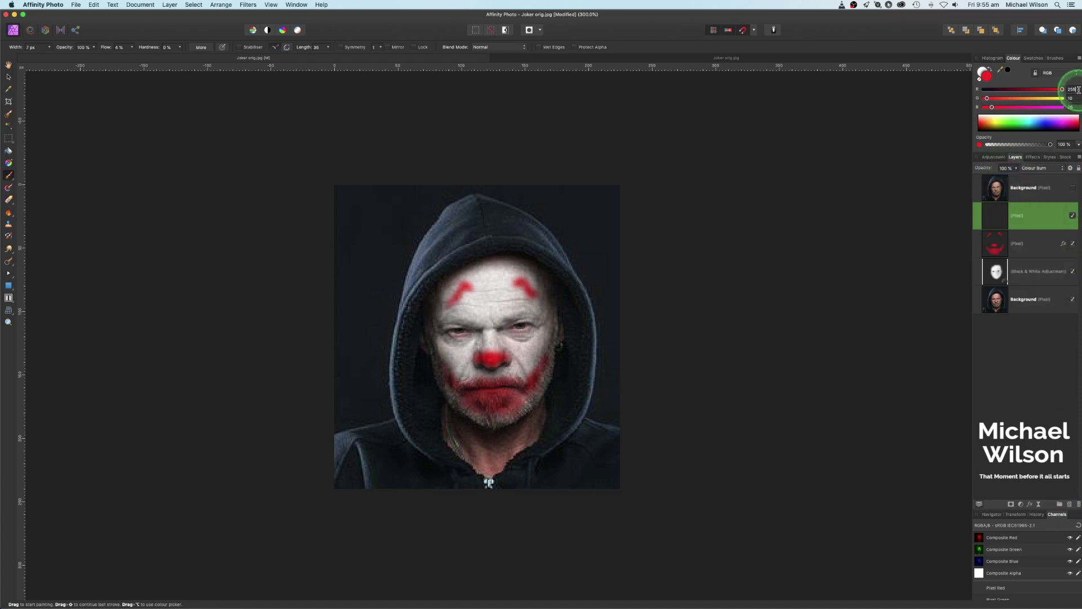
click(1066, 213)
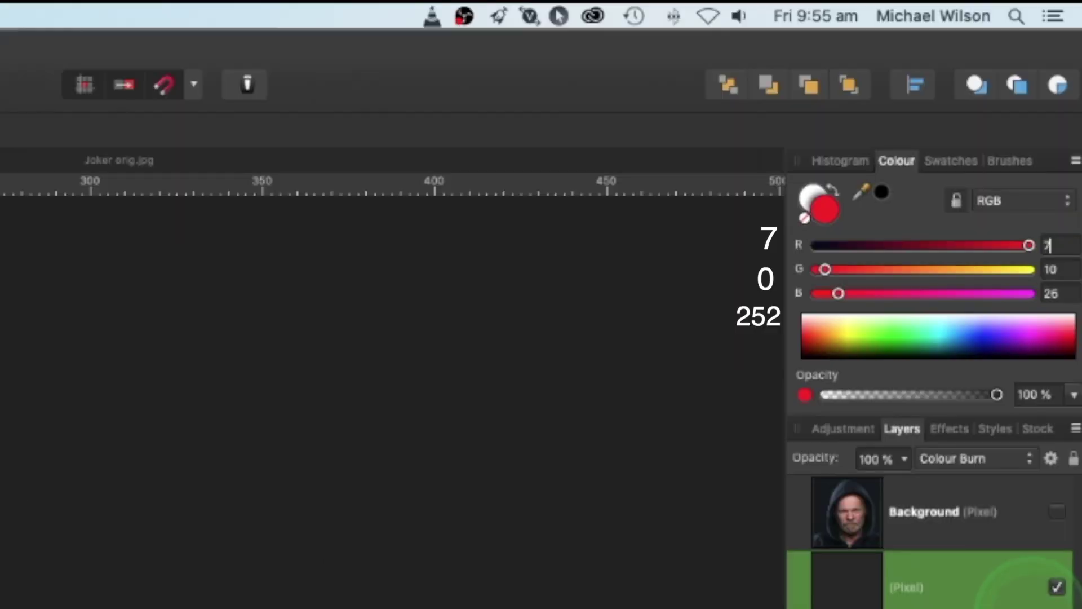
Set the painting colour to blue with R 7, G 0, B 252
click(1048, 270)
text(0)
click(1051, 293)
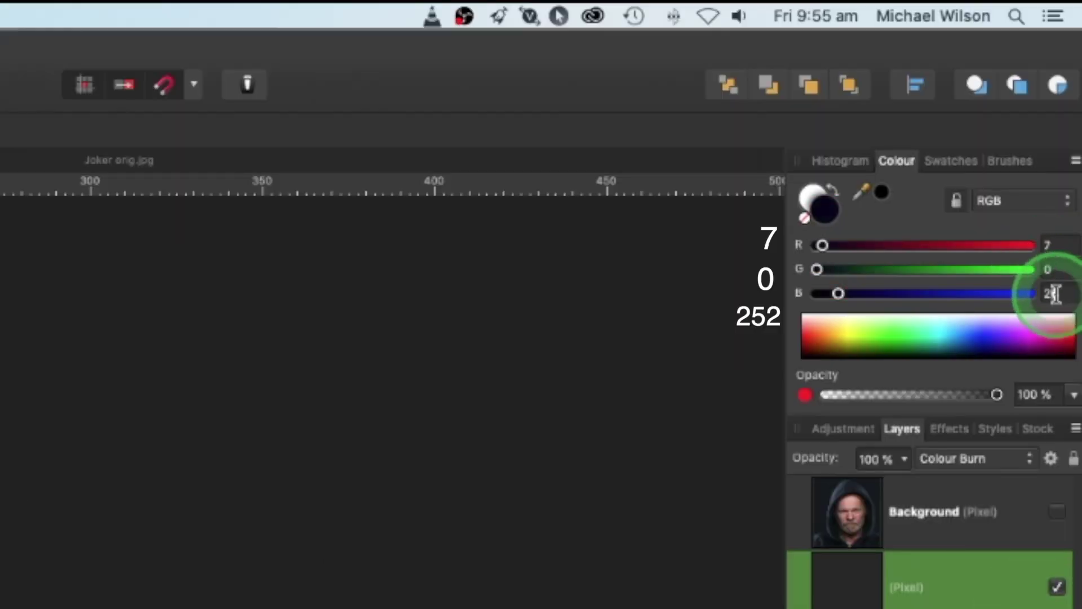
text(252)
key(Return)
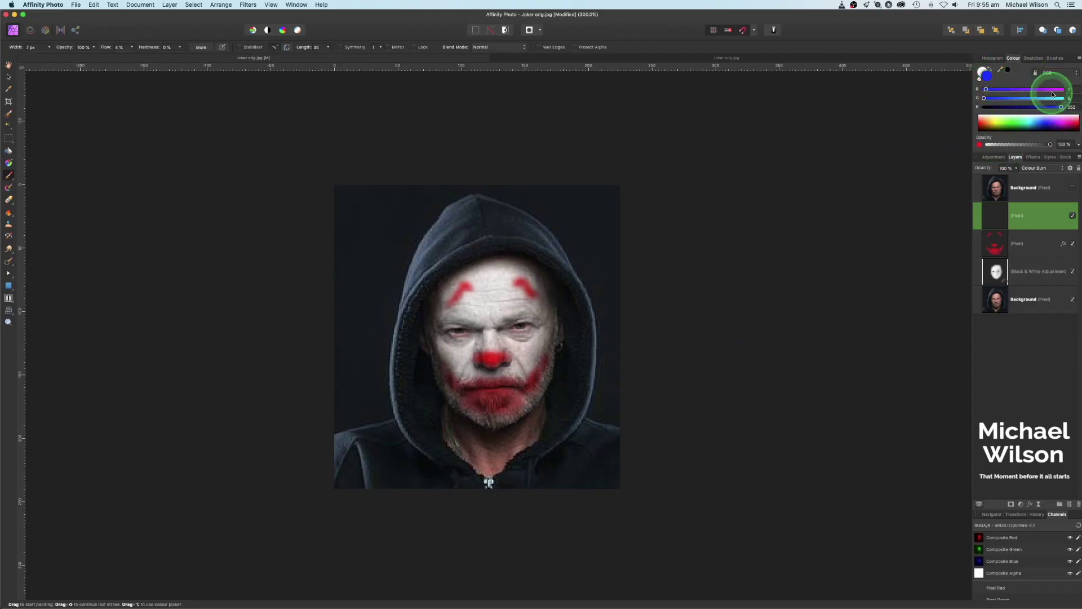
Paint blue diamond-shaped marks around both eyes, starting with a 14 px brush
key(Return)
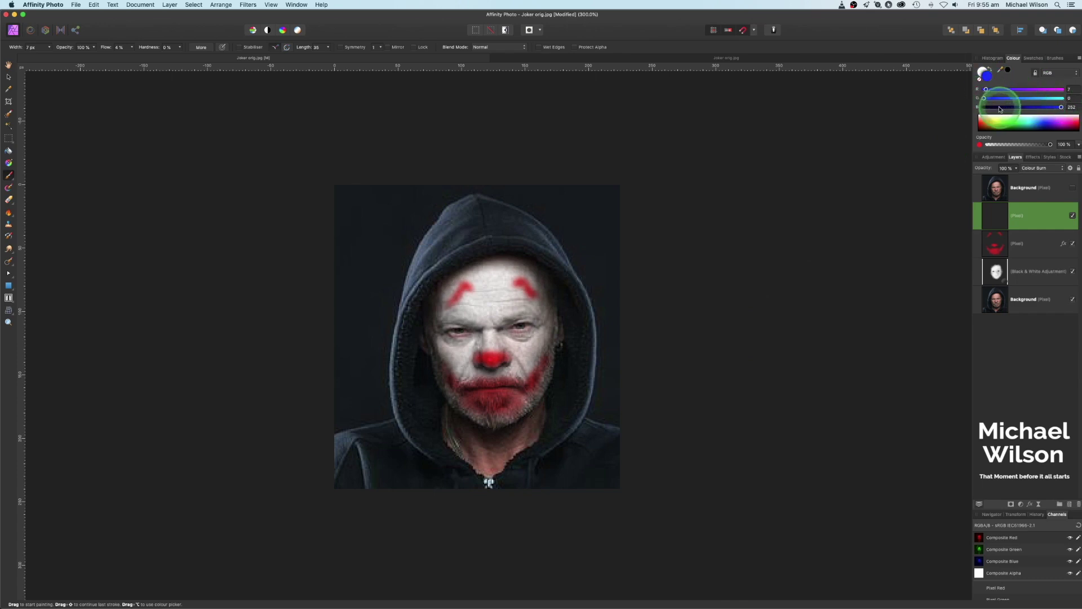
key(bracketright)
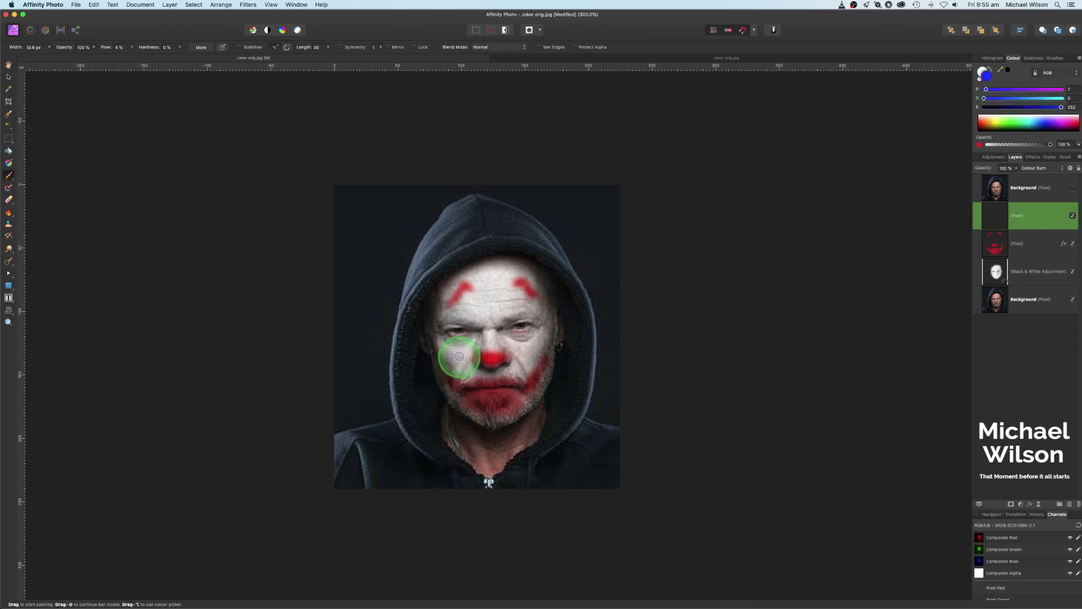
key(bracketright)
drag(460, 356, 455, 314)
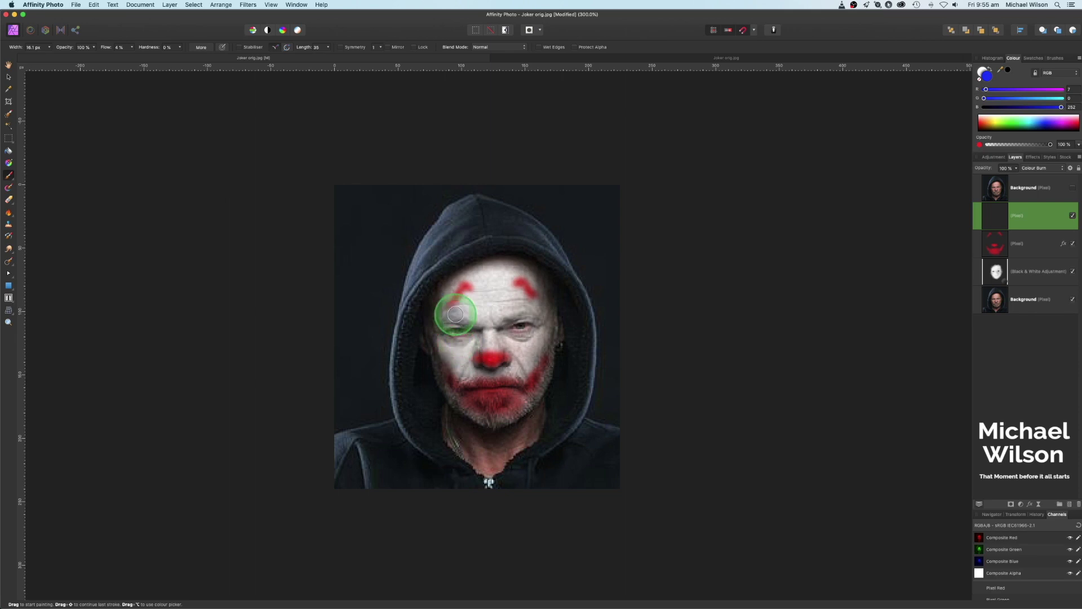
key(bracketleft)
key(bracketleft)
click(561, 358)
click(519, 321)
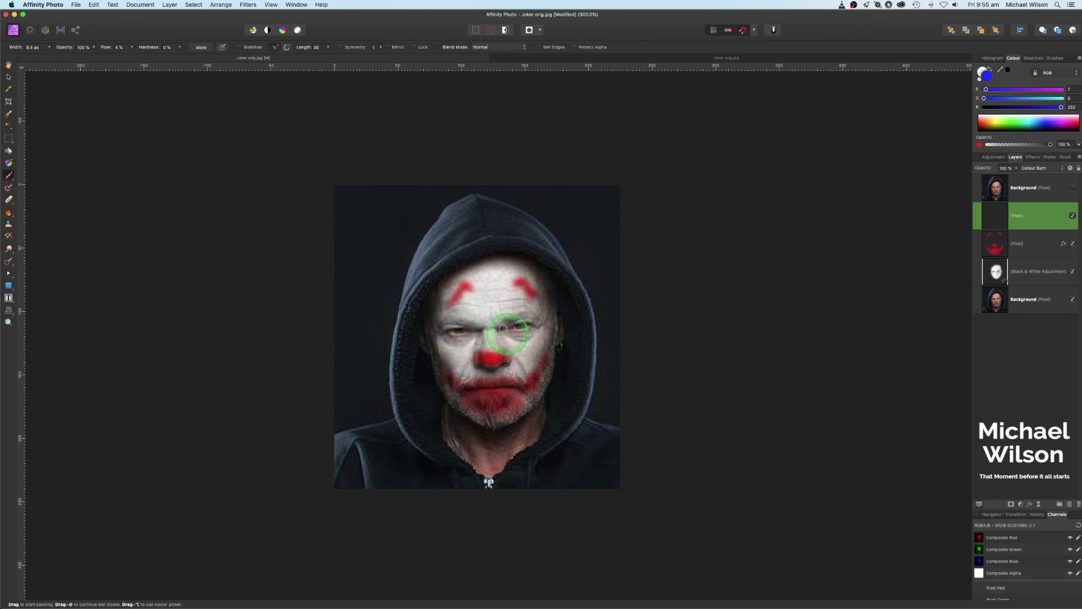
click(562, 357)
mouse_move(575, 358)
mouse_down()
mouse_move(484, 354)
mouse_move(542, 363)
mouse_move(642, 527)
mouse_move(517, 368)
mouse_move(507, 314)
mouse_move(535, 318)
mouse_move(442, 337)
mouse_move(497, 315)
mouse_move(438, 325)
mouse_move(474, 311)
mouse_move(511, 337)
mouse_move(558, 337)
mouse_move(446, 338)
mouse_move(507, 304)
mouse_move(450, 317)
mouse_move(474, 306)
mouse_move(457, 418)
mouse_move(537, 322)
mouse_move(579, 452)
mouse_move(596, 466)
mouse_up()
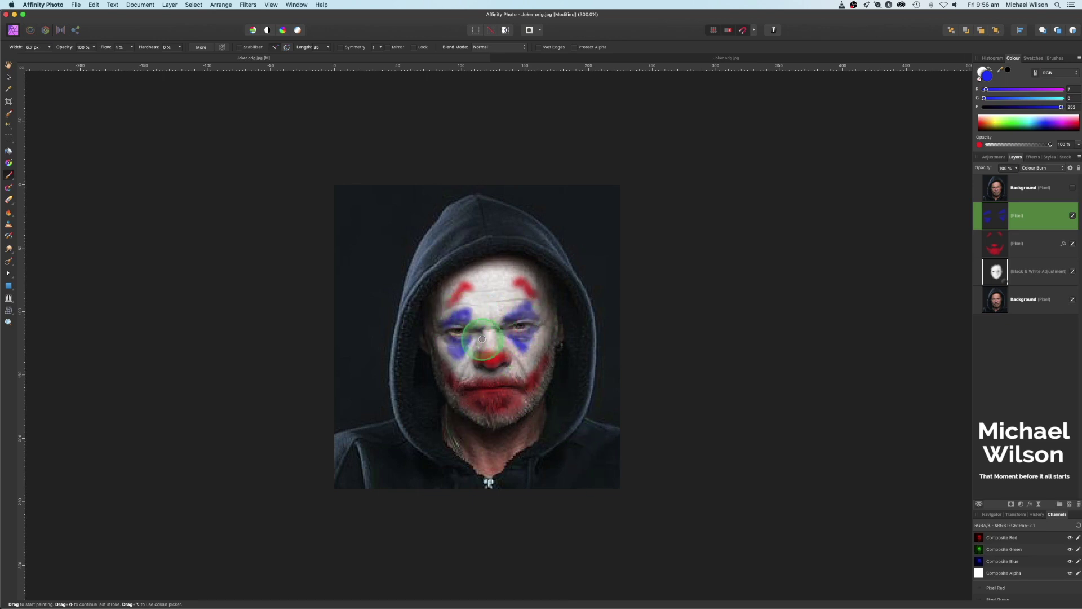
click(1070, 168)
Lower the blue layer's opacity to 80% and soften it with a 1 px Gaussian Blur
drag(1016, 168, 1009, 180)
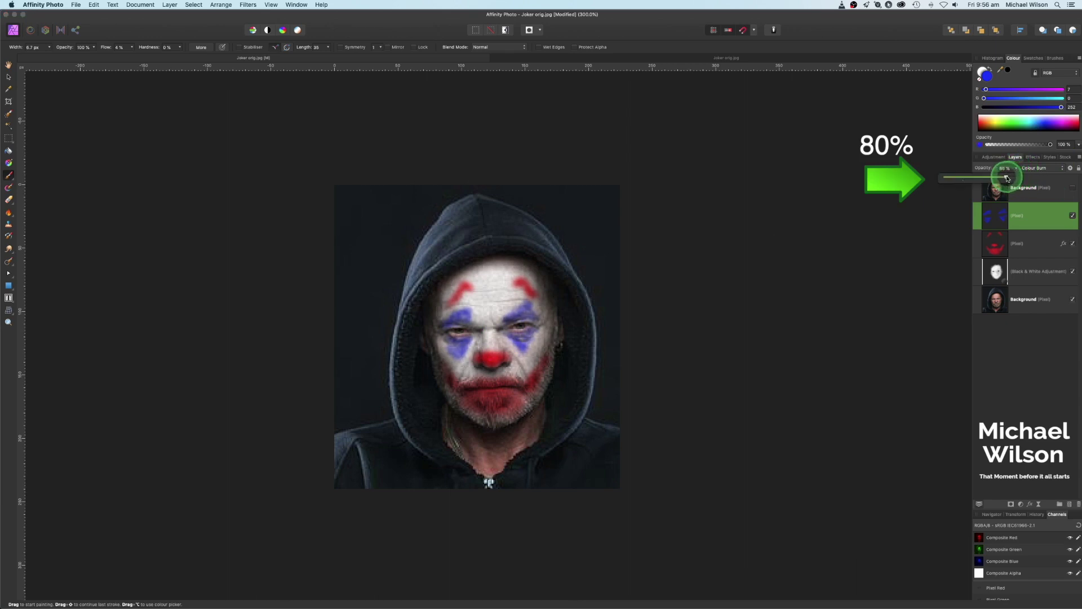
drag(1004, 179, 1000, 179)
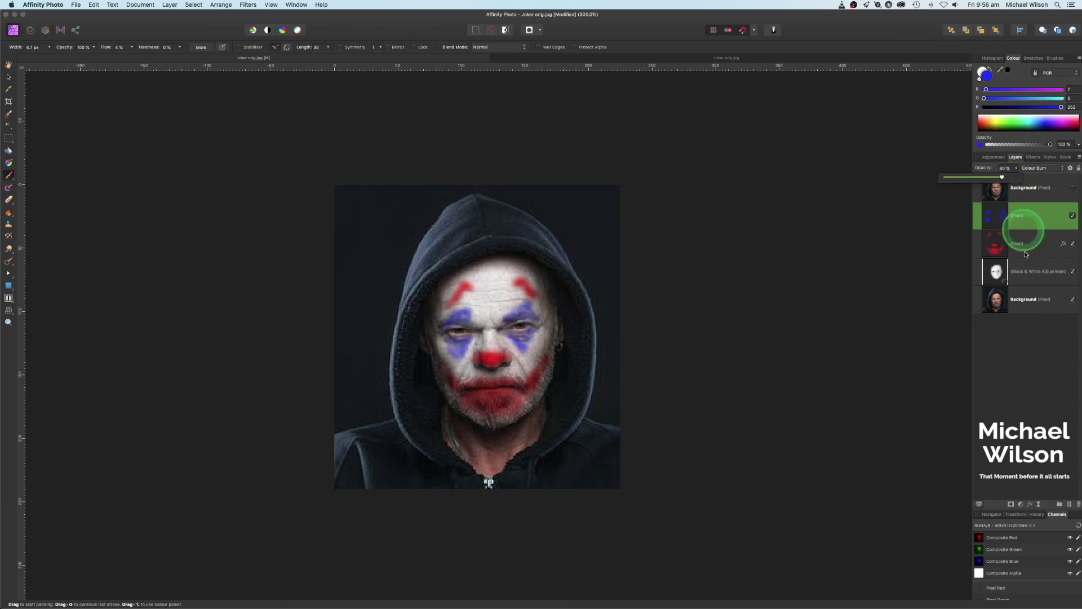
click(1030, 503)
click(756, 242)
drag(858, 247, 874, 250)
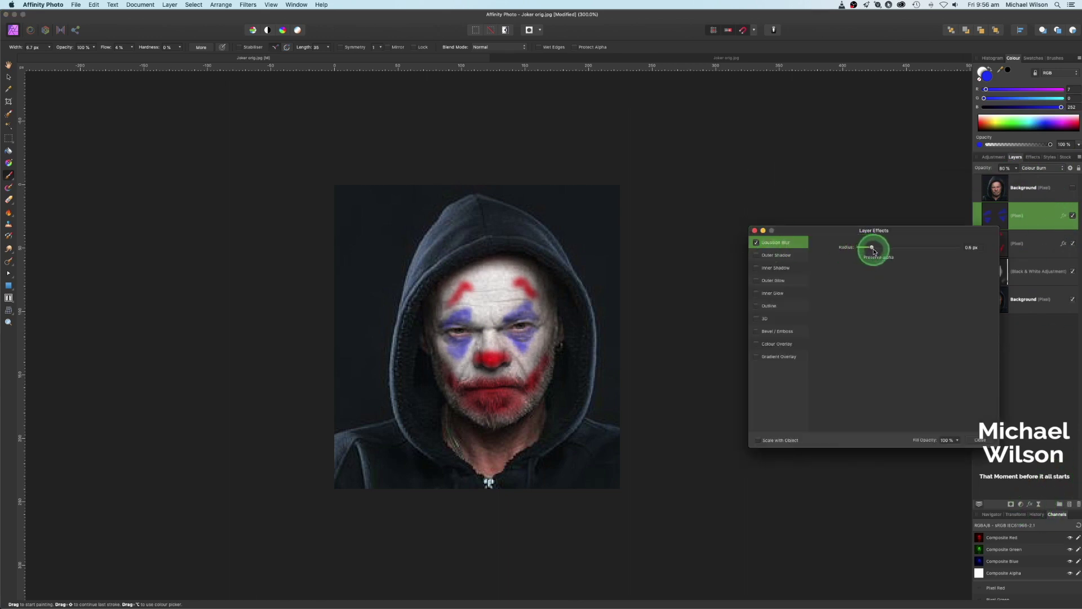
click(754, 230)
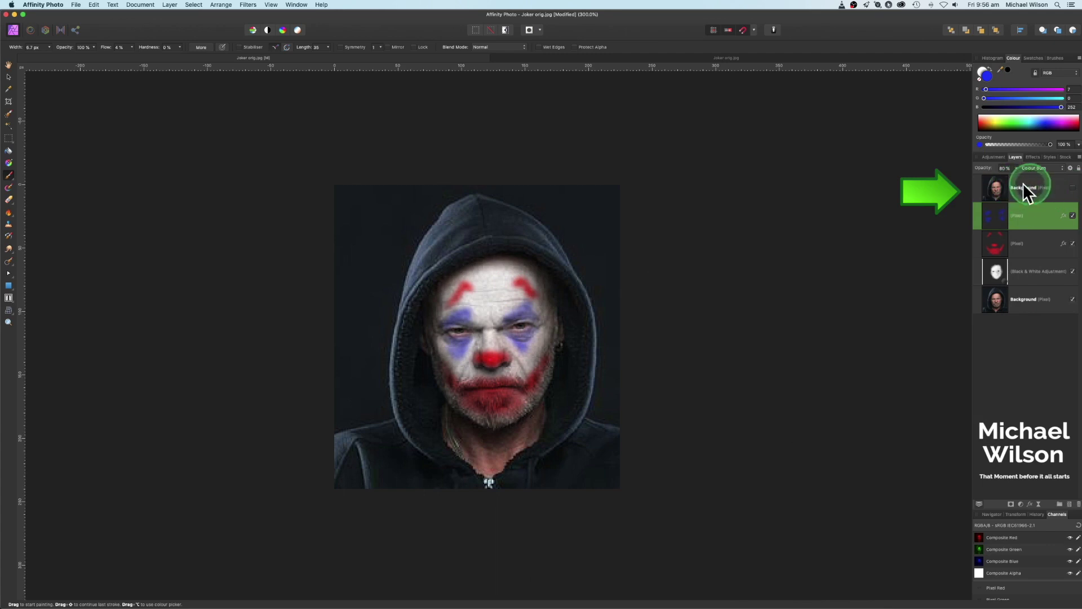
Drag the top Background copy beneath the Black & White adjustment, above the original Background
drag(1023, 187, 1006, 289)
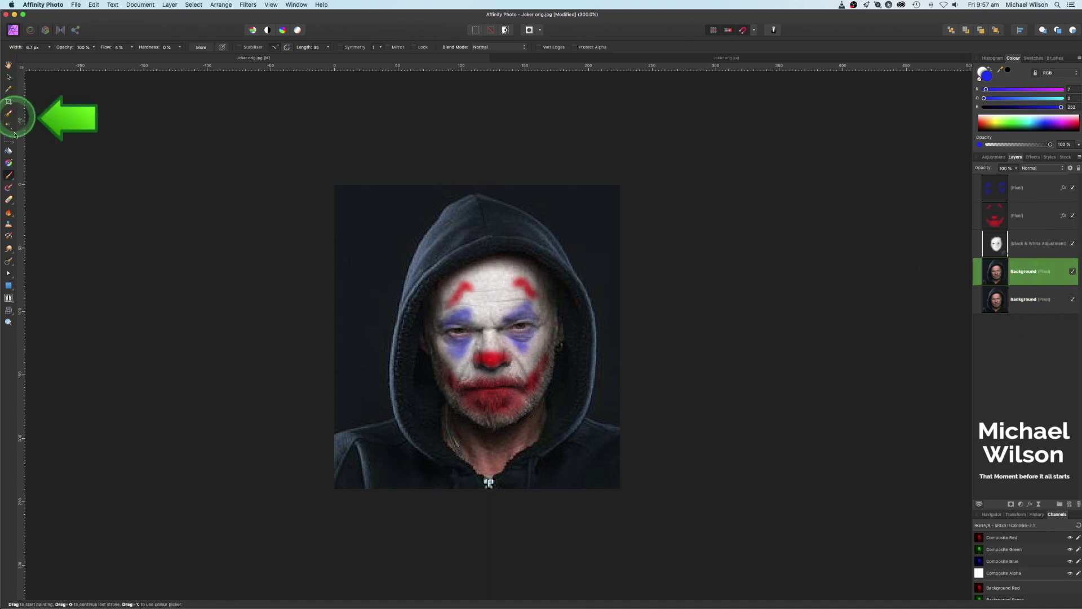
Paint the hoodie with a 7 px Selection Brush, Option-subtracting the face
click(9, 113)
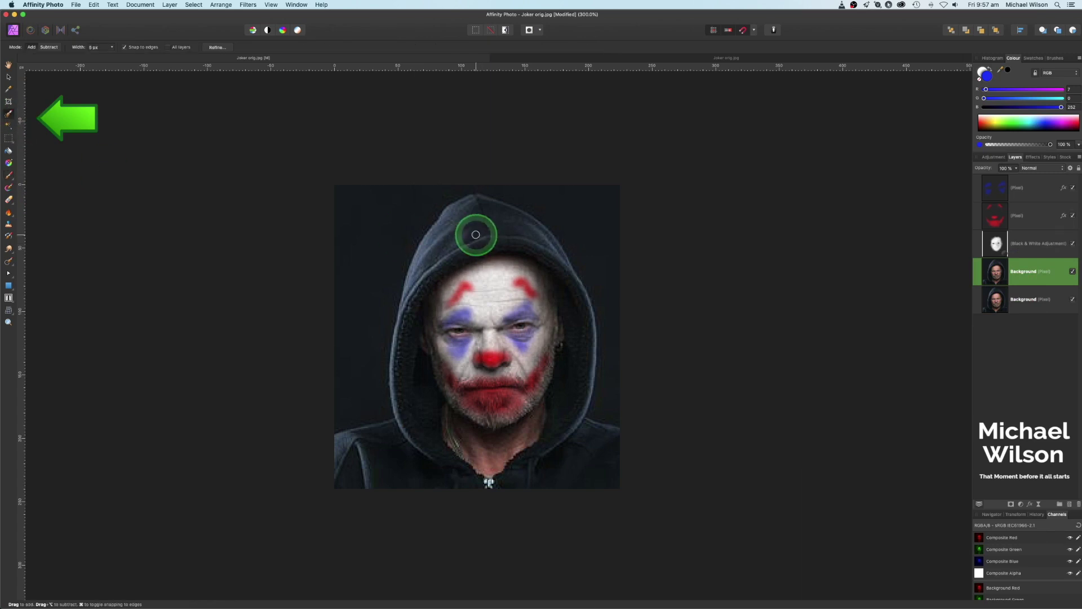
key(bracketright)
key(bracketright)
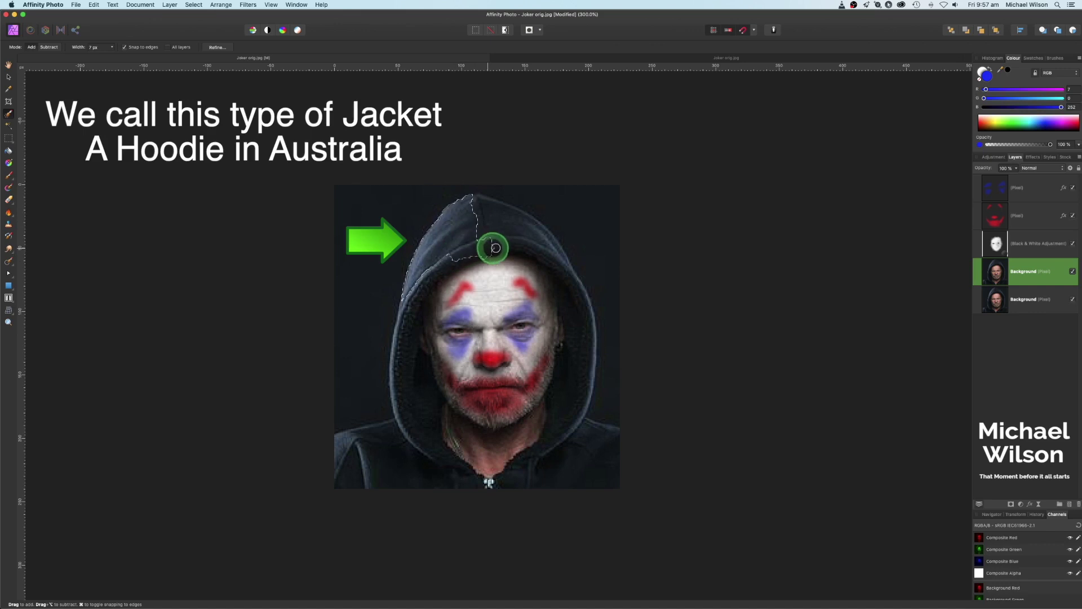
drag(575, 281, 582, 302)
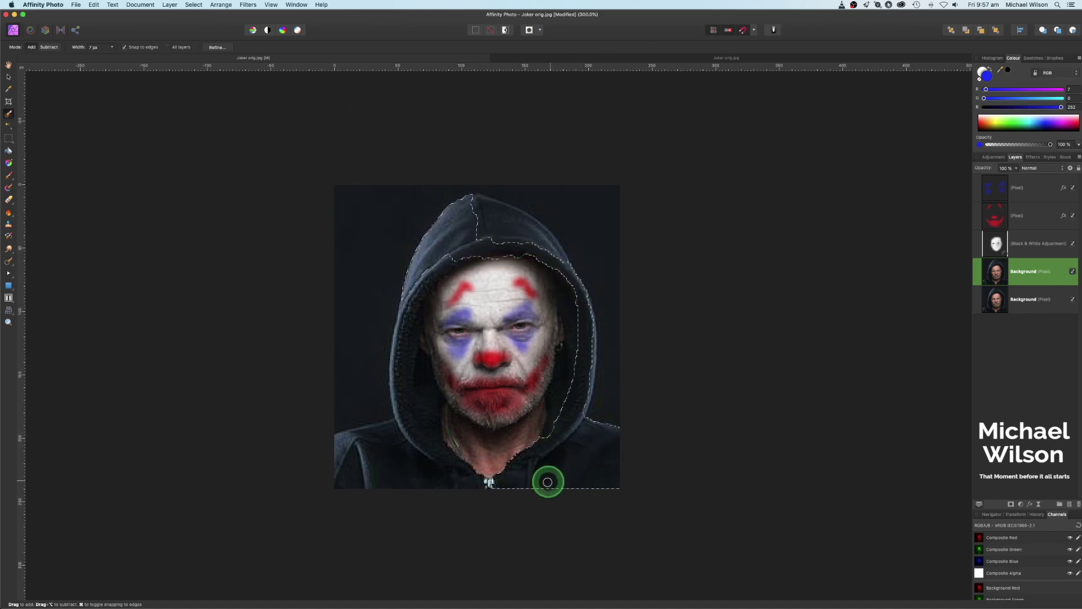
mouse_move(512, 490)
mouse_down()
mouse_move(417, 477)
mouse_move(374, 443)
mouse_move(397, 438)
mouse_move(463, 480)
mouse_up()
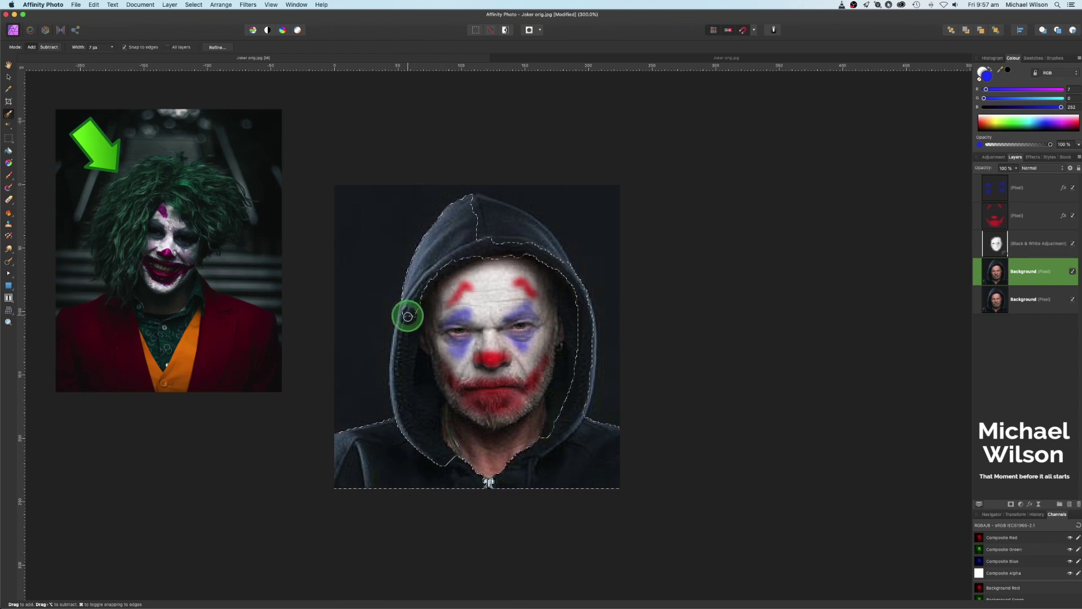
drag(407, 316, 406, 359)
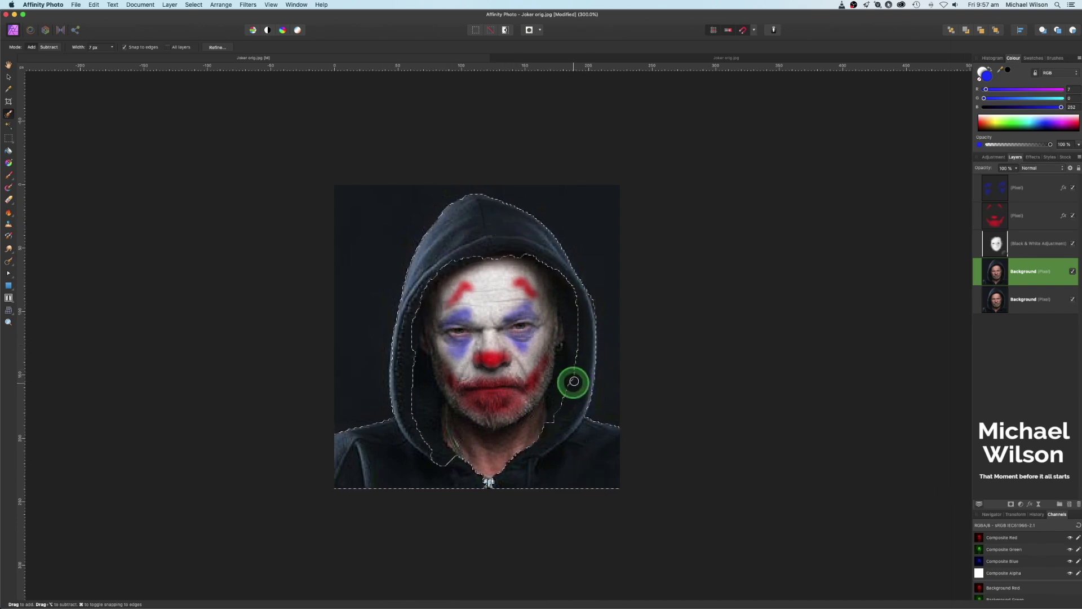
key(alt)
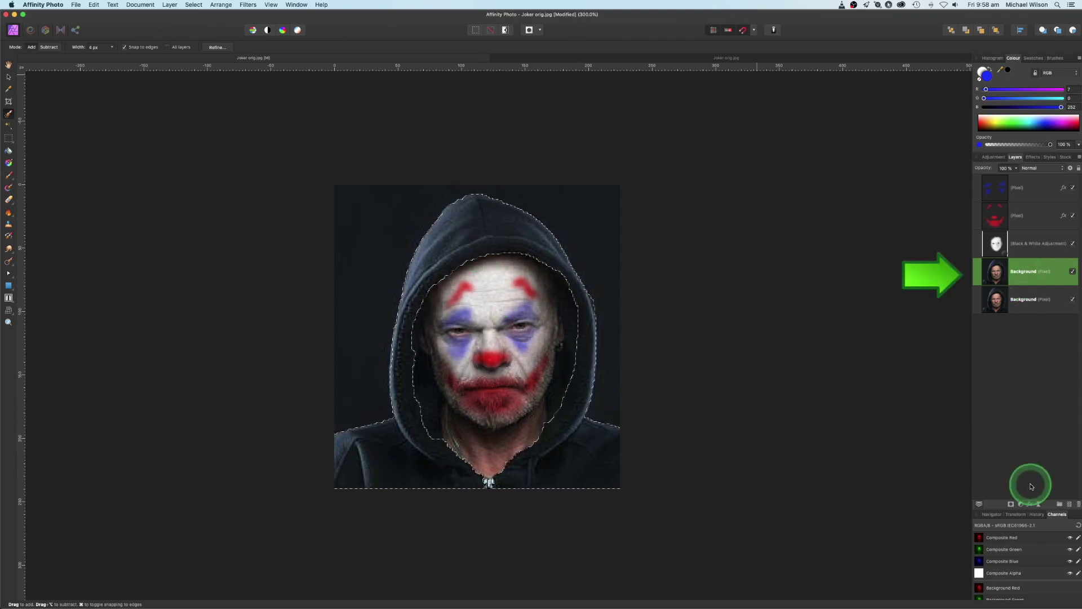
Nest an HSL Shift adjustment in the Background copy, shift hue to 73.8° for green, then deselect
click(1021, 504)
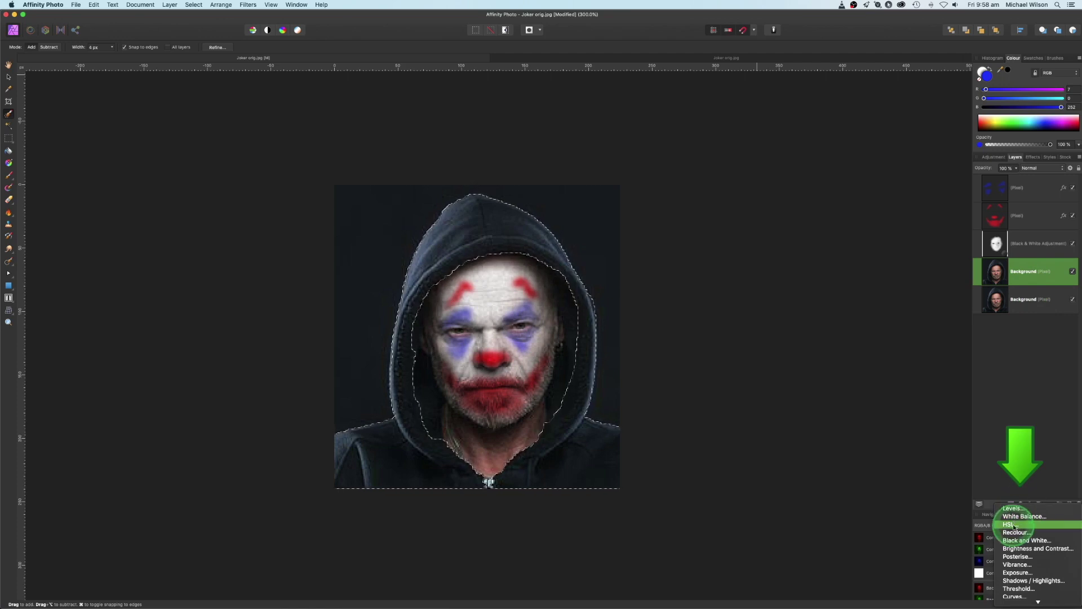
click(1013, 525)
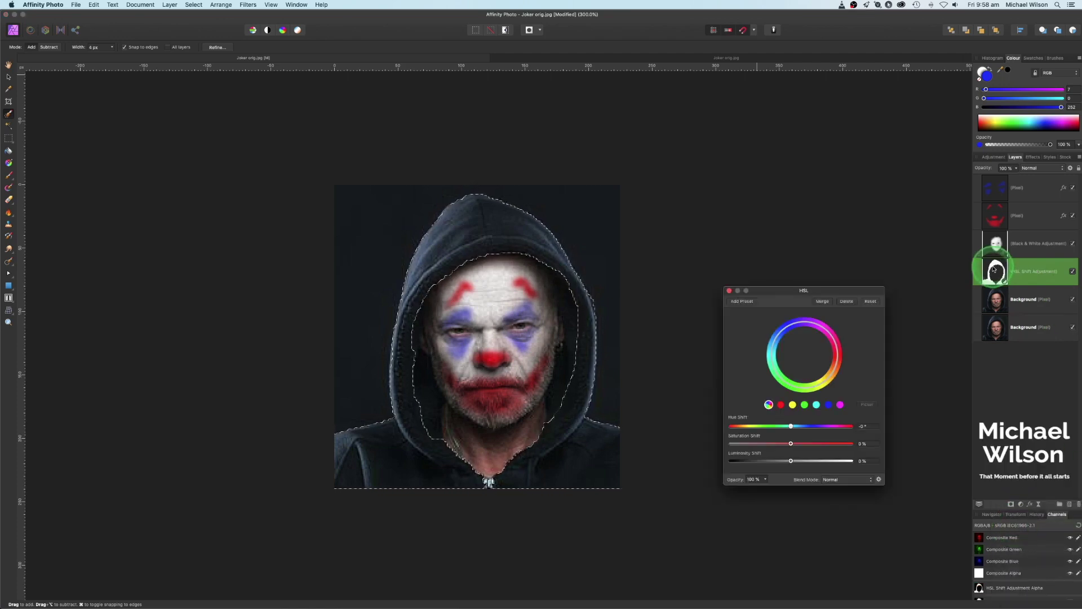
drag(994, 270, 1000, 295)
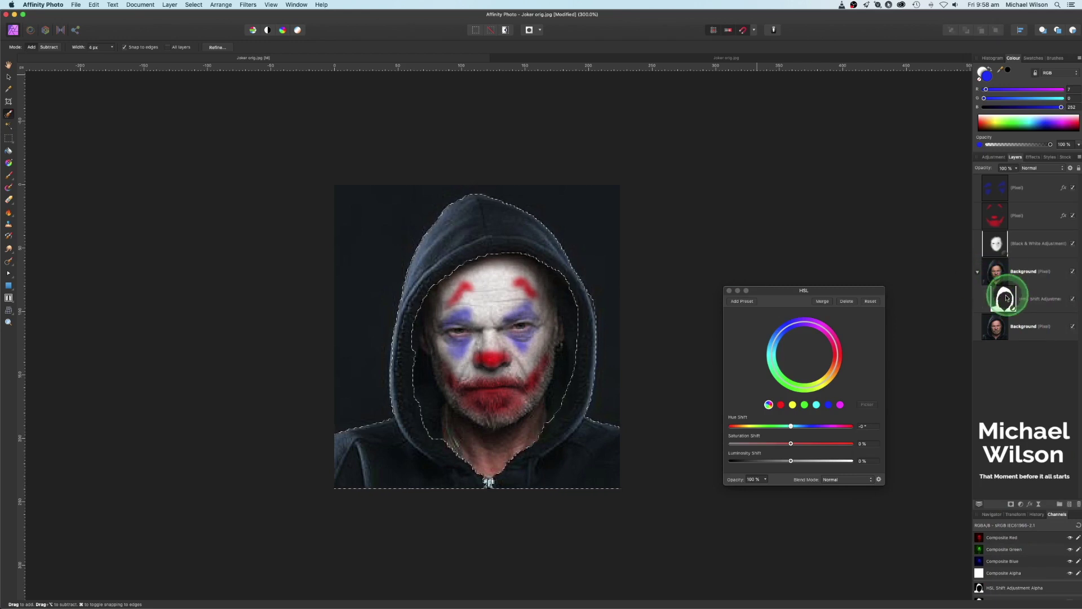
click(1007, 298)
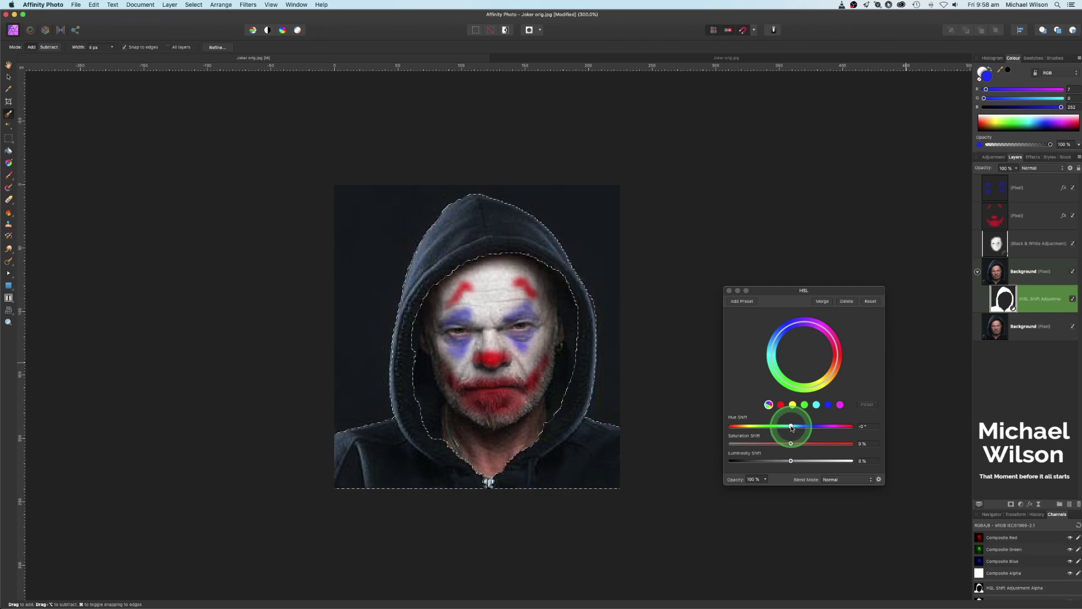
drag(792, 428, 822, 431)
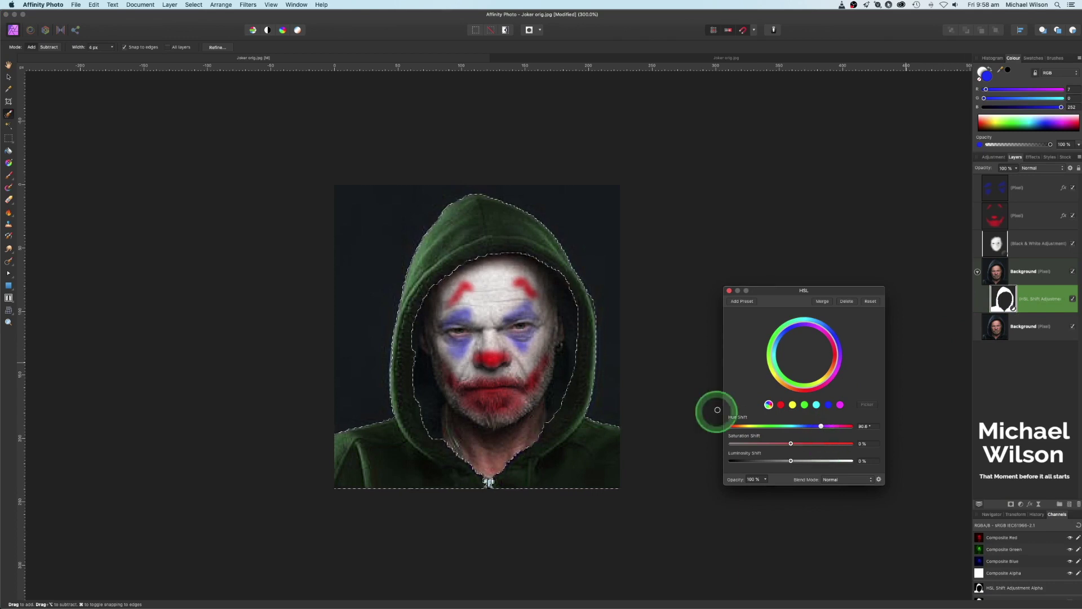
key(super+d)
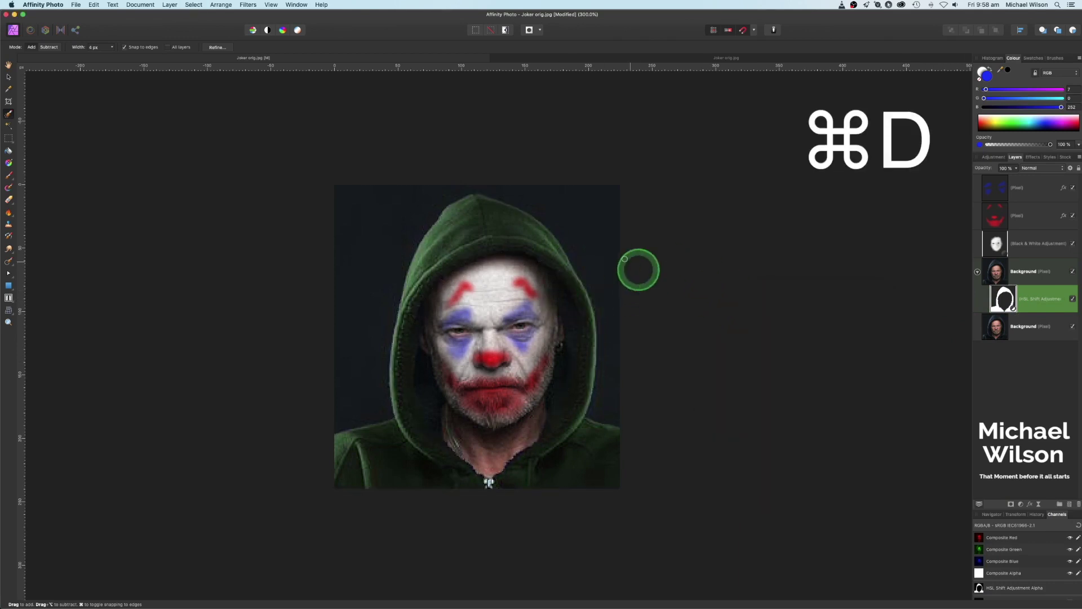
Collapse the Background copy and add Curves, moving the black point right and lowering the midtones
click(1006, 272)
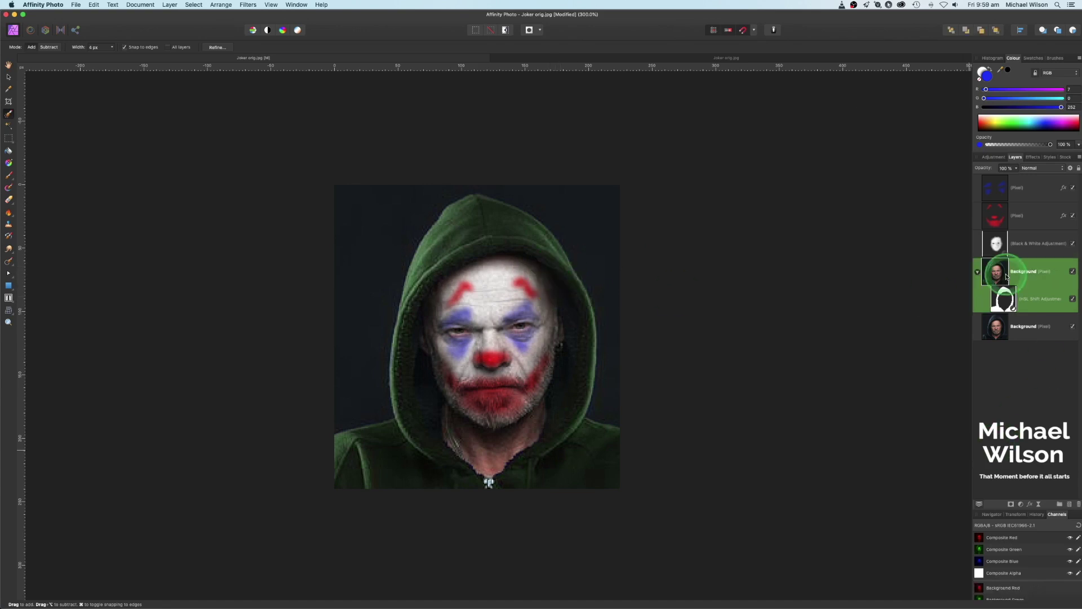
click(977, 274)
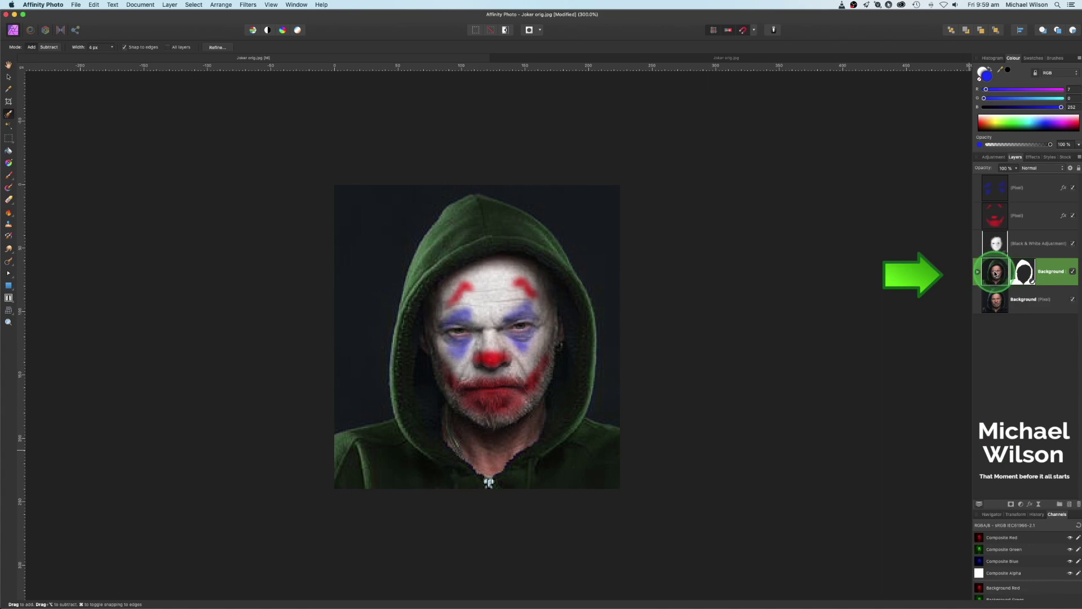
click(1021, 504)
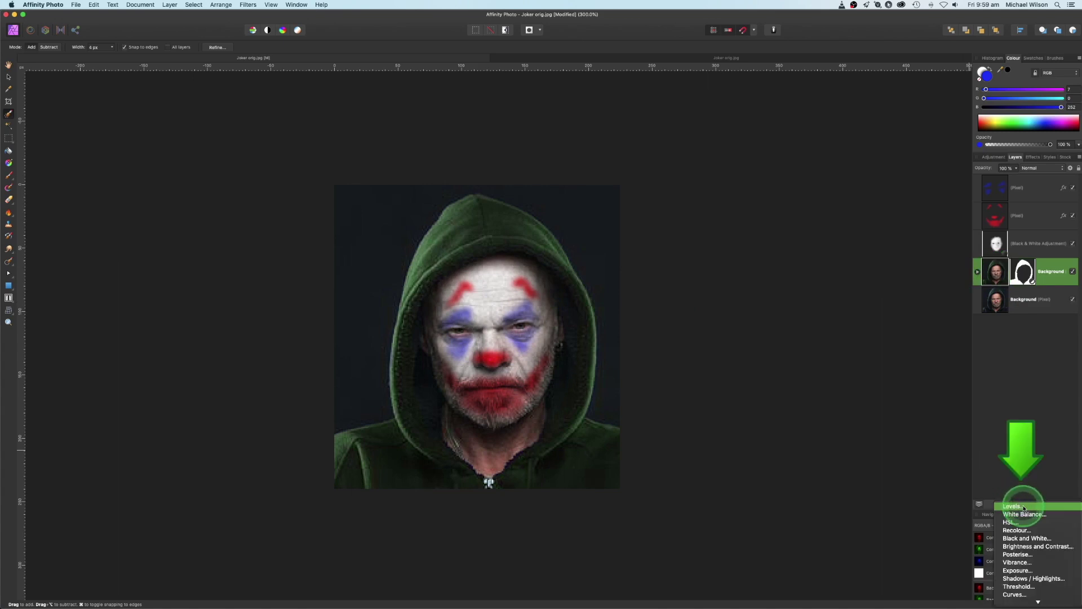
click(1016, 586)
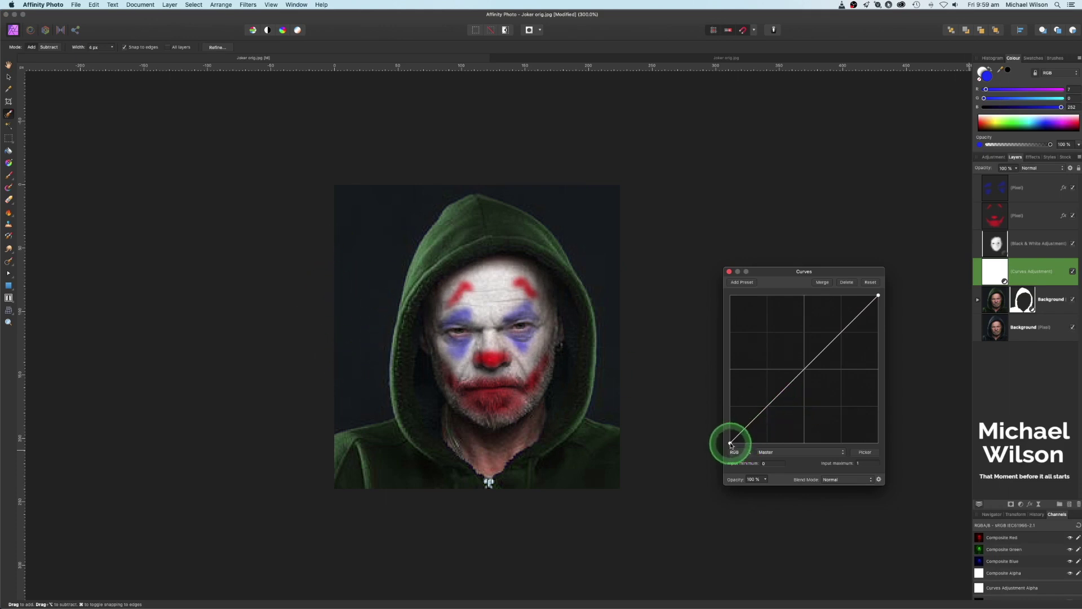
drag(730, 443, 745, 446)
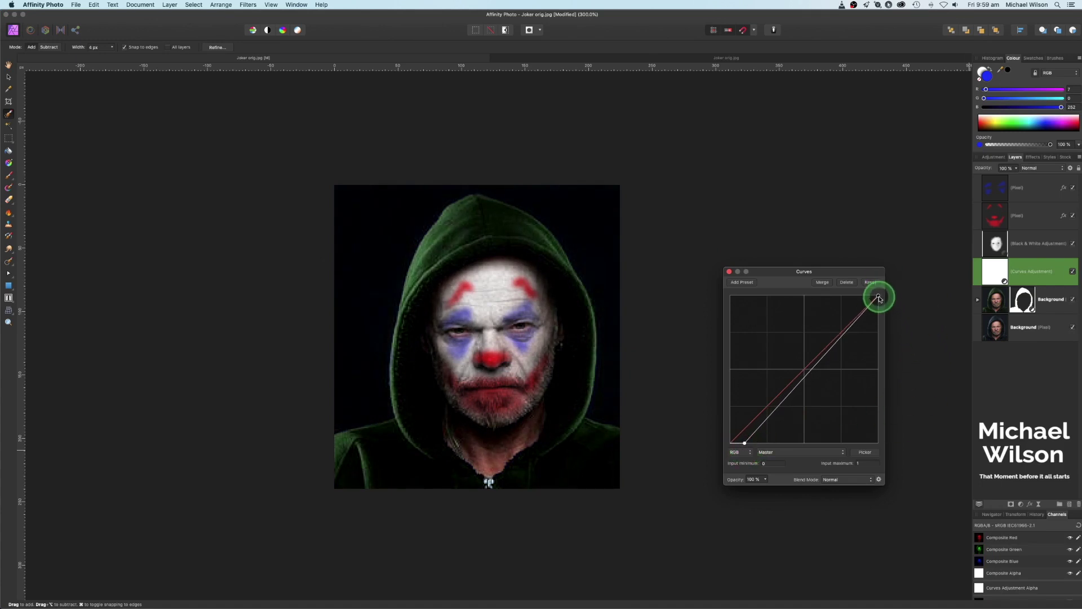
click(842, 334)
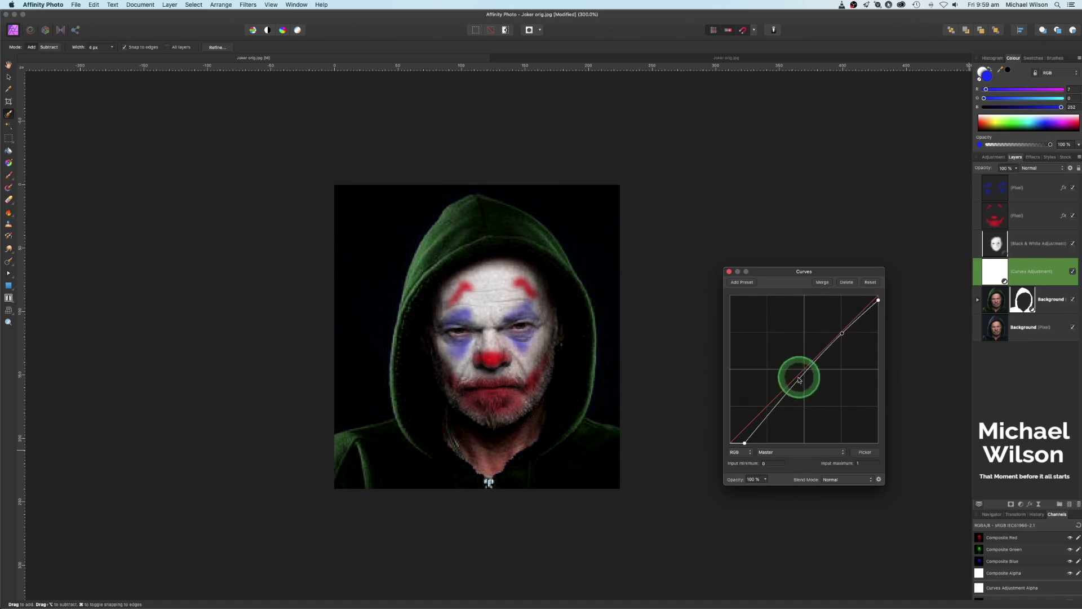
drag(798, 379, 778, 404)
click(729, 272)
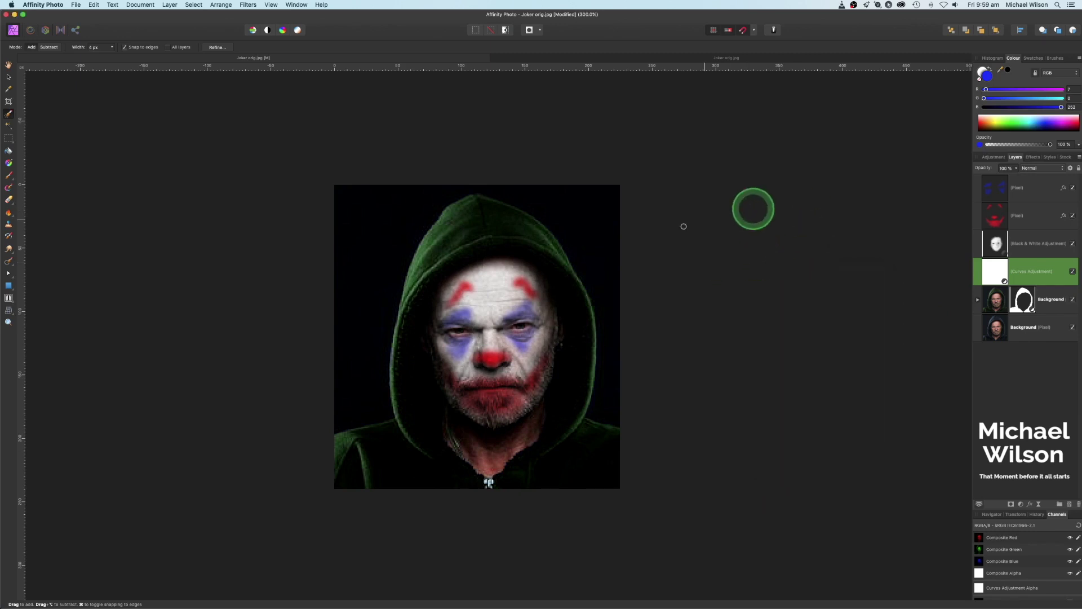
mouse_move(652, 245)
mouse_down()
mouse_move(674, 225)
mouse_move(730, 267)
mouse_up()
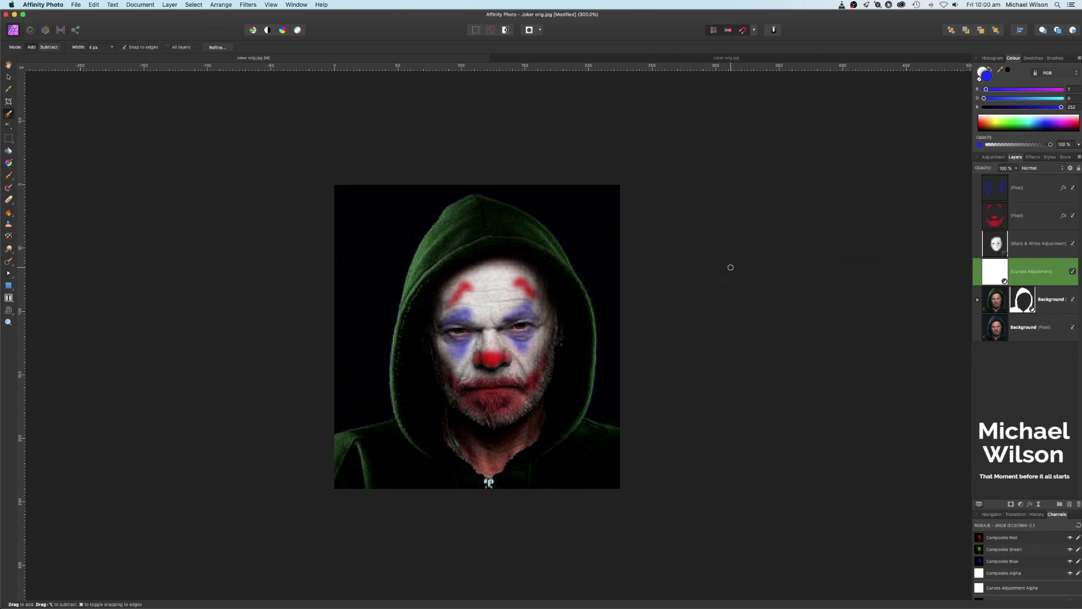
drag(731, 267, 684, 284)
drag(684, 285, 708, 266)
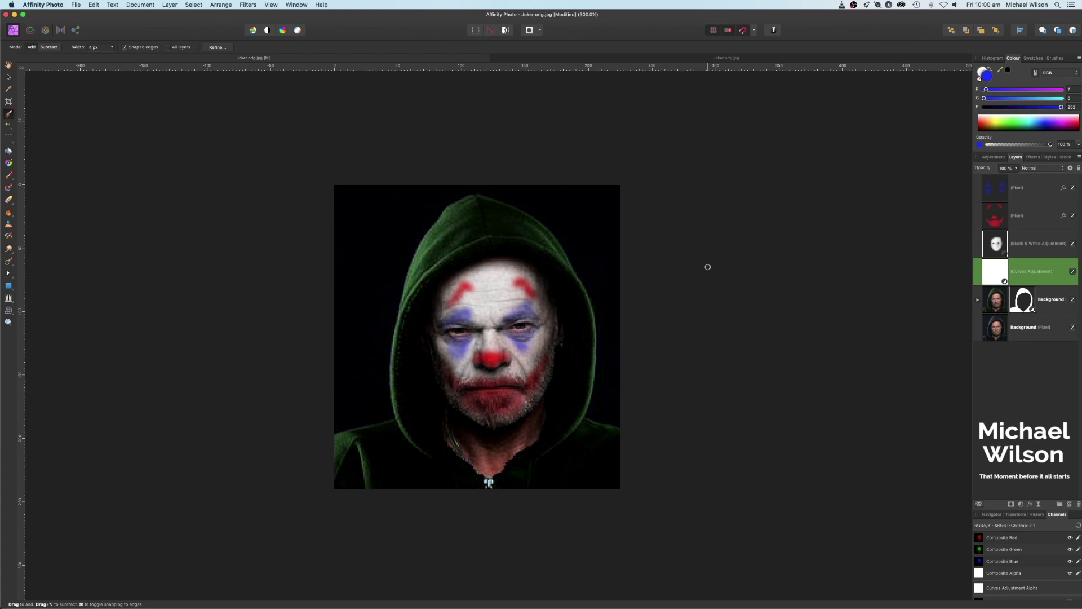